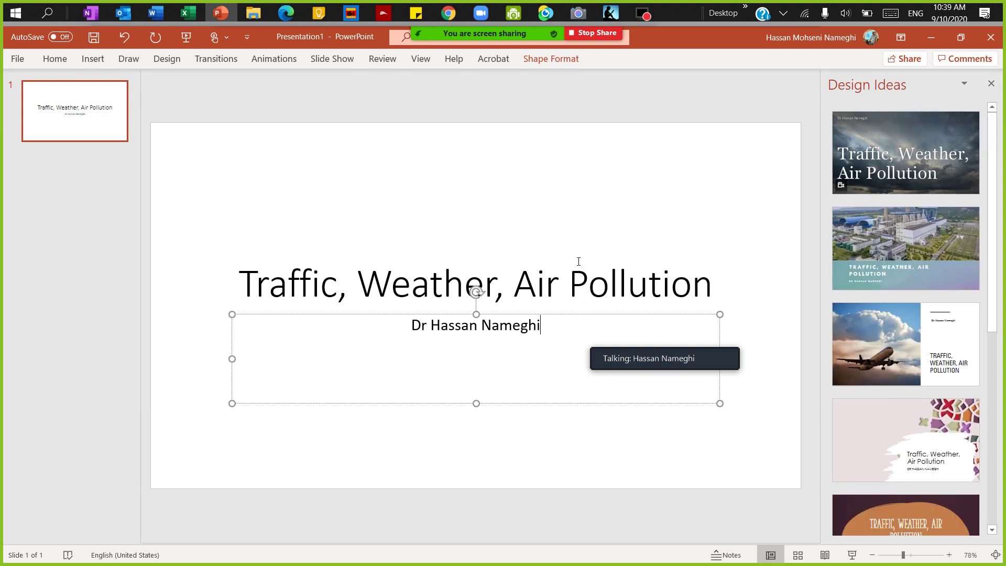
Step: Apply the dark cloudy-sky design idea to the title slide and add a second slide titled "Outline"
click(894, 165)
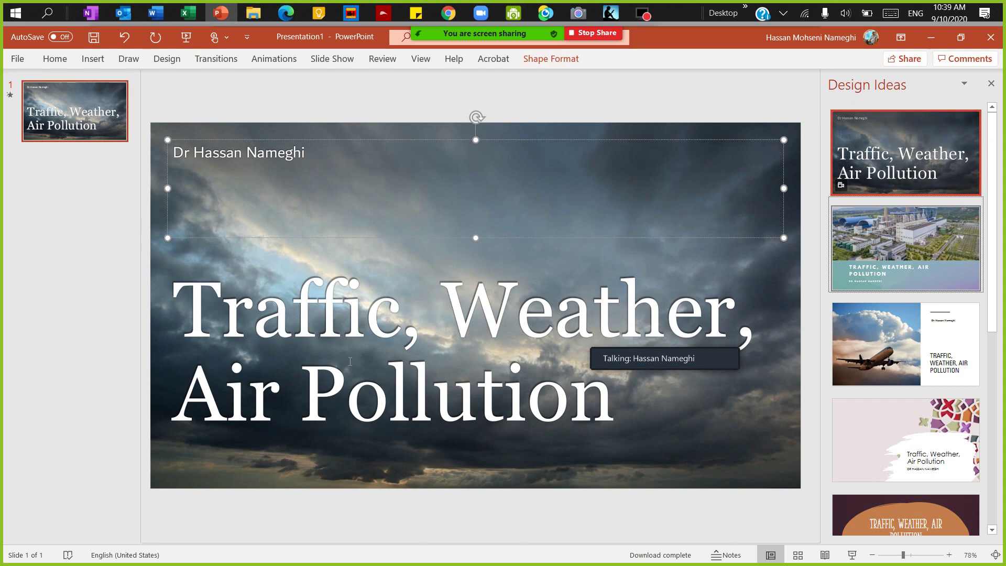
right_click(74, 168)
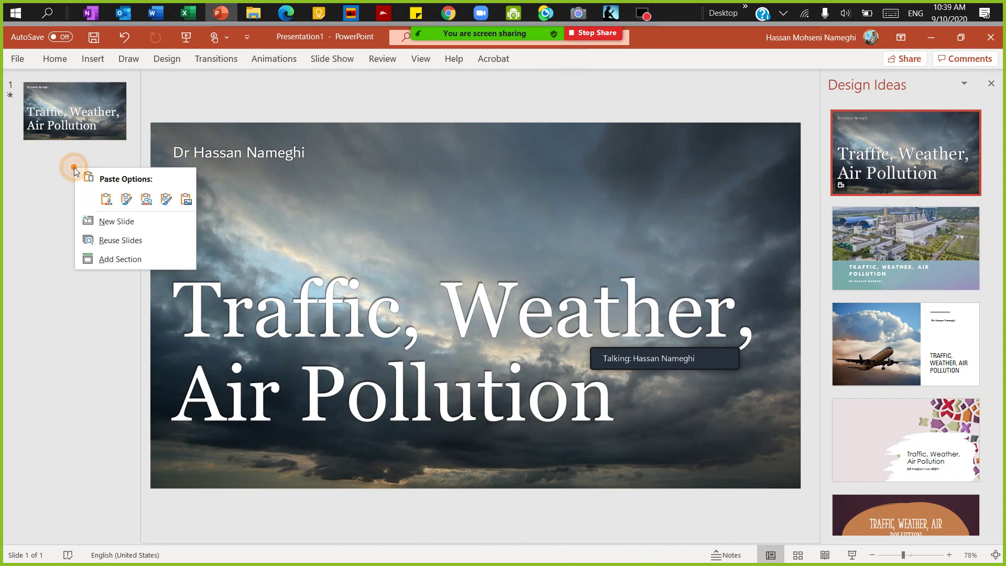
click(112, 231)
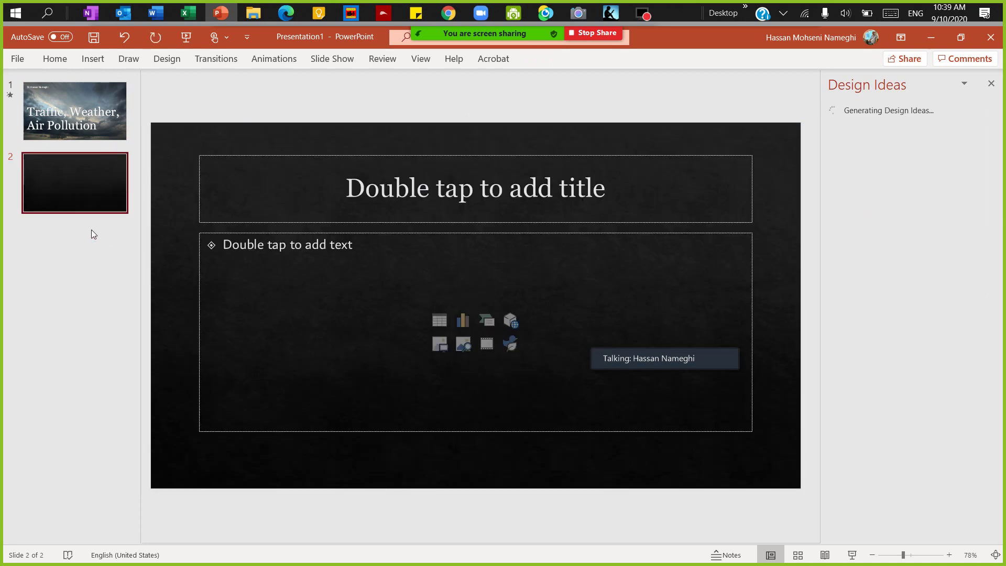
click(425, 191)
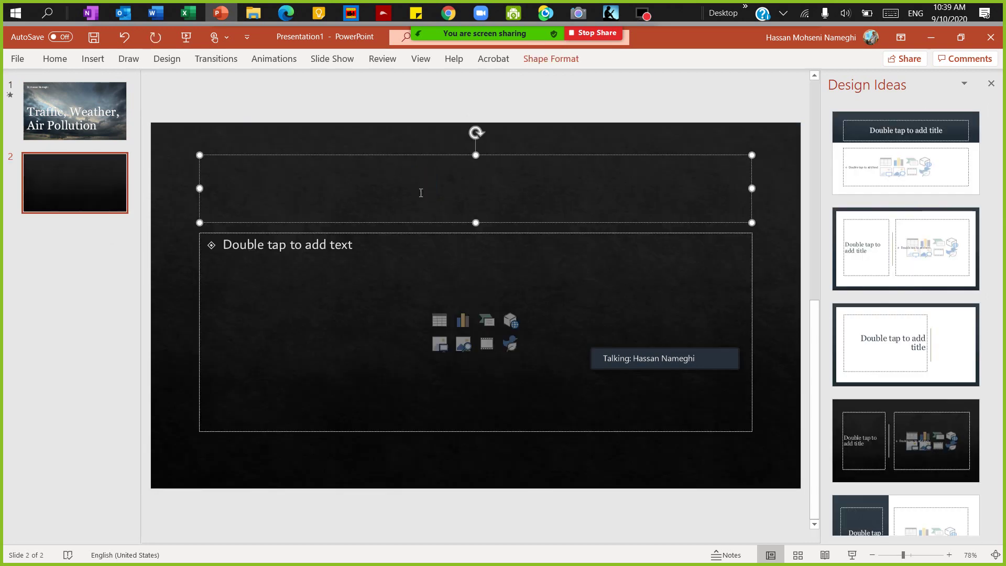
text(Outline)
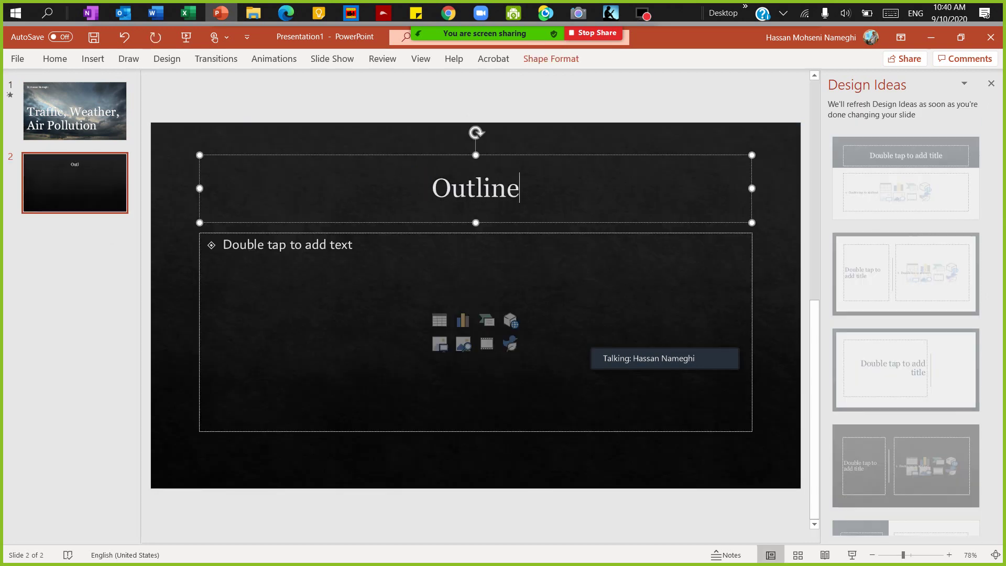
Step: Fill the Outline slide's body with the bullets "Data", "Method of collection", "Results" and "Conclusions"
click(355, 239)
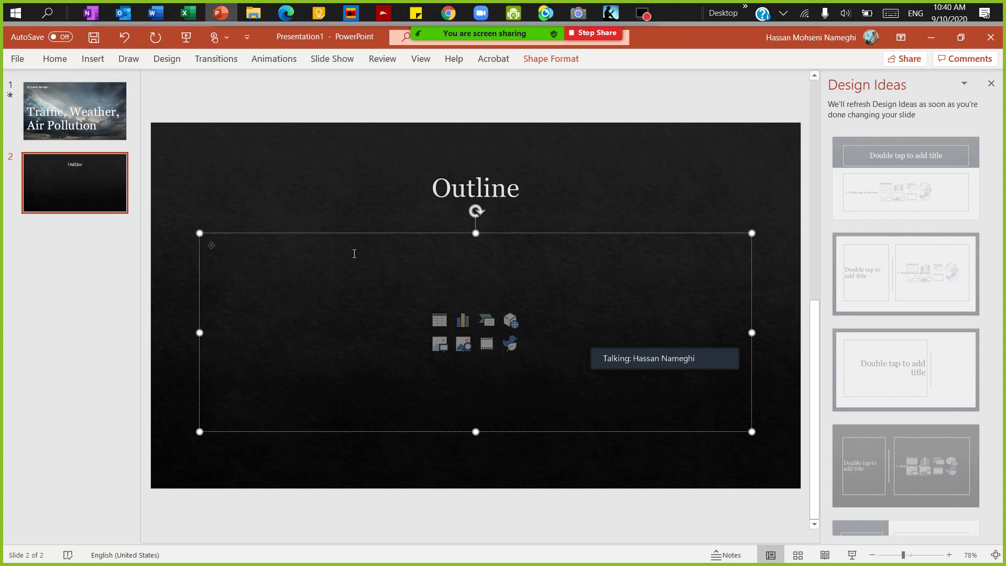
text(Data)
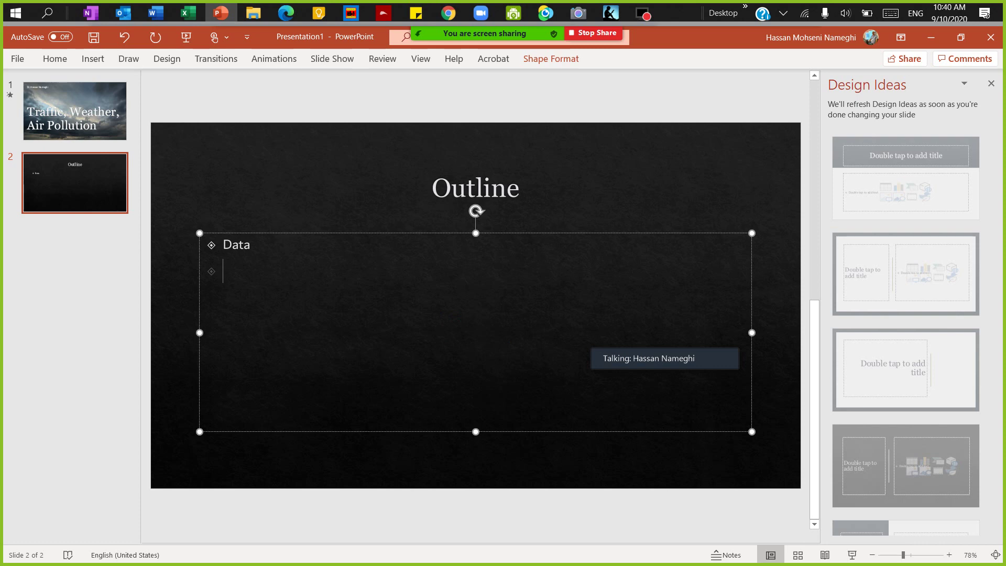
text(M)
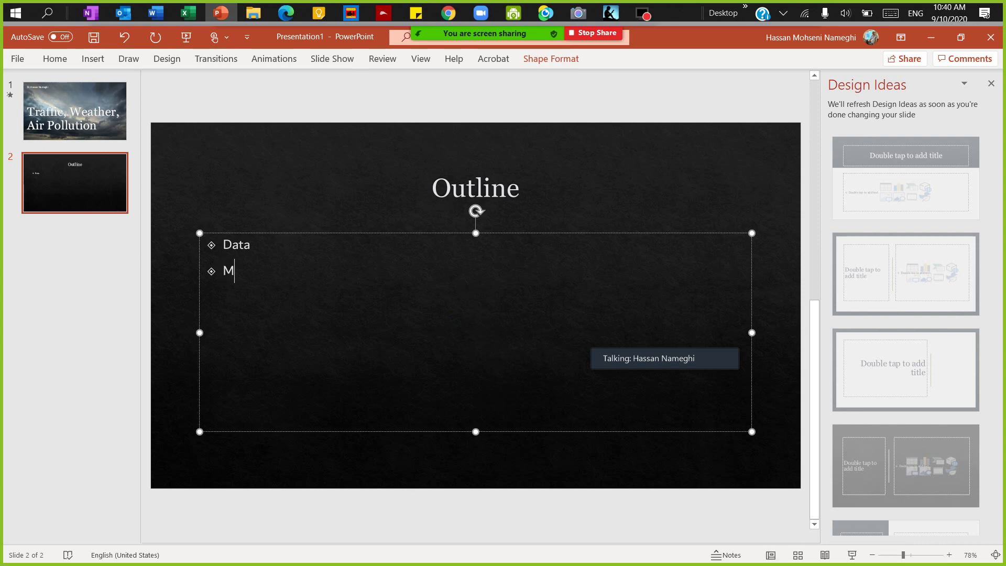
text(ethod of colleg)
key(BackSpace)
text(ction)
key(Return)
text(R)
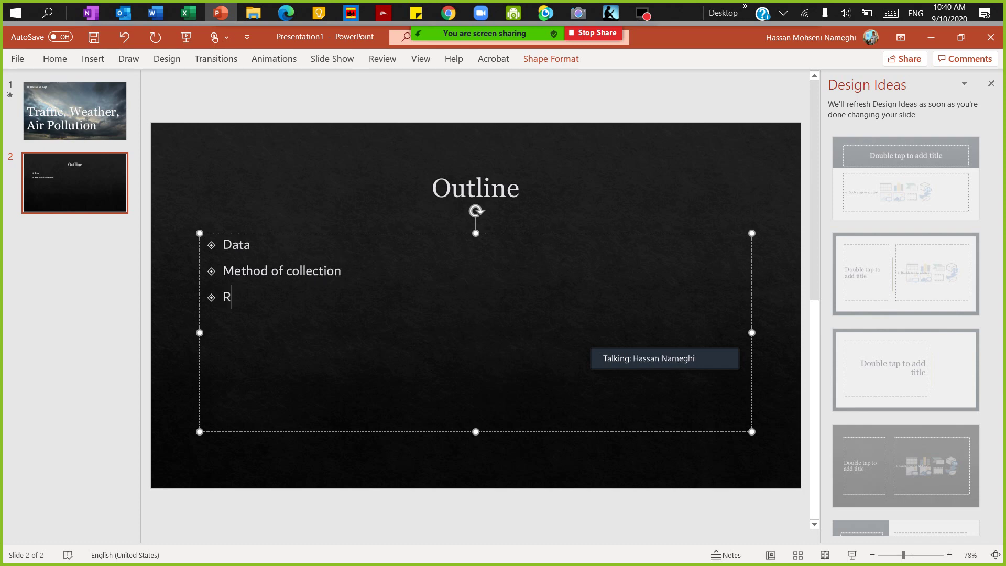
text(euults)
key(Return)
text(Con)
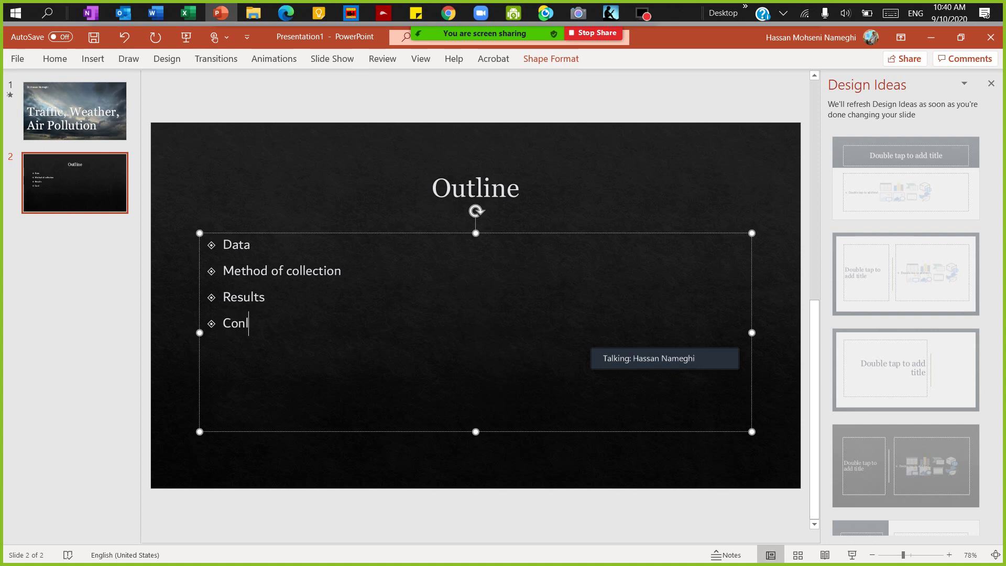
text(c)
text(lusions)
Step: Add a new slide after the Outline slide and title it "Data"
click(129, 283)
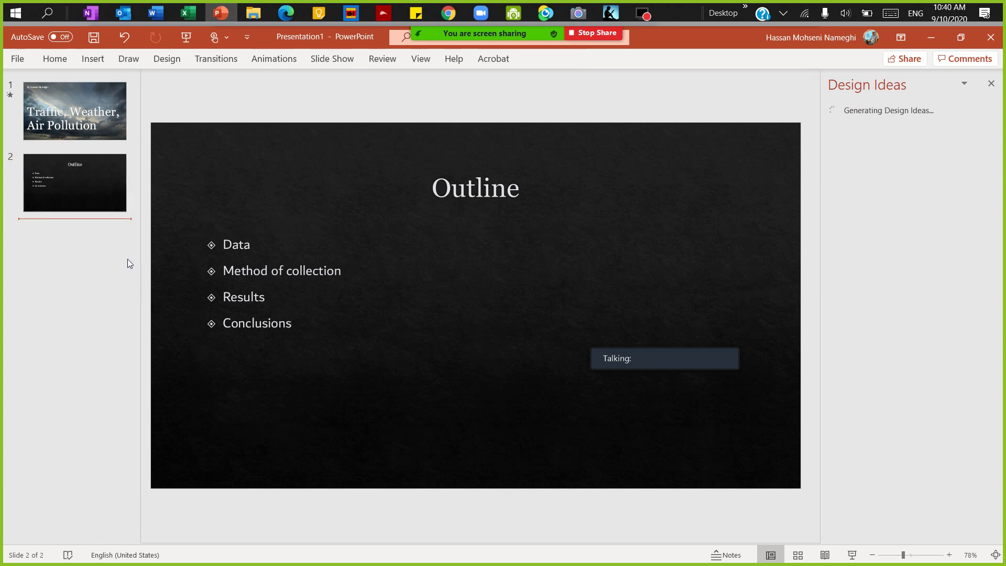
right_click(89, 240)
click(124, 292)
click(434, 191)
text(dA)
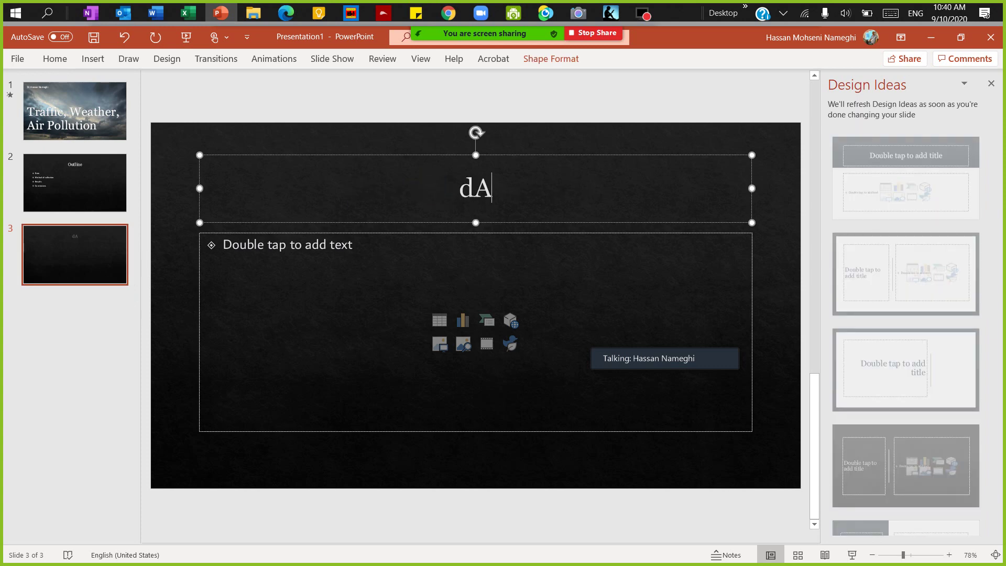
key(BackSpace)
key(BackSpace)
text(Data)
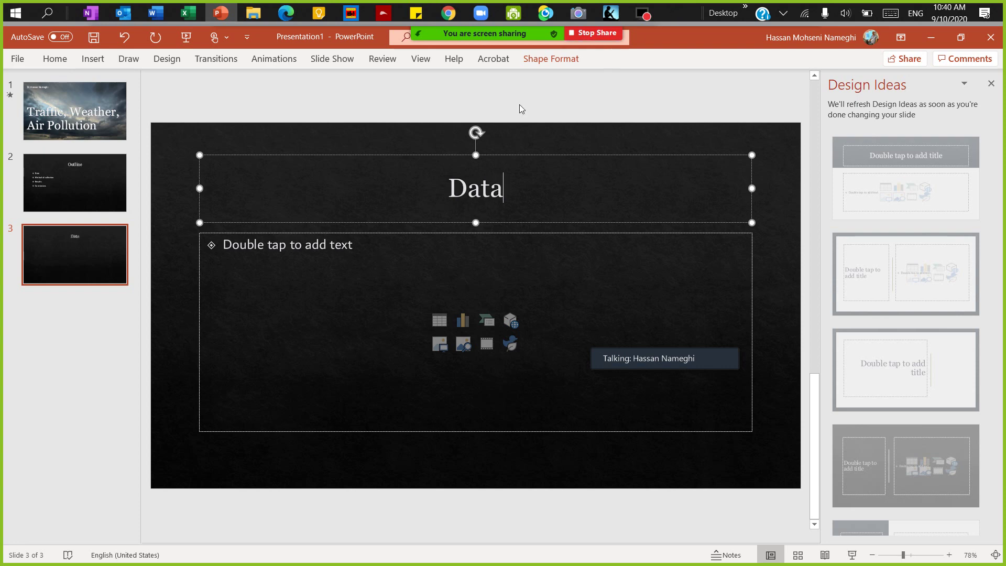
Step: Add a new slide after the Data slide and title it "Method"
right_click(20, 280)
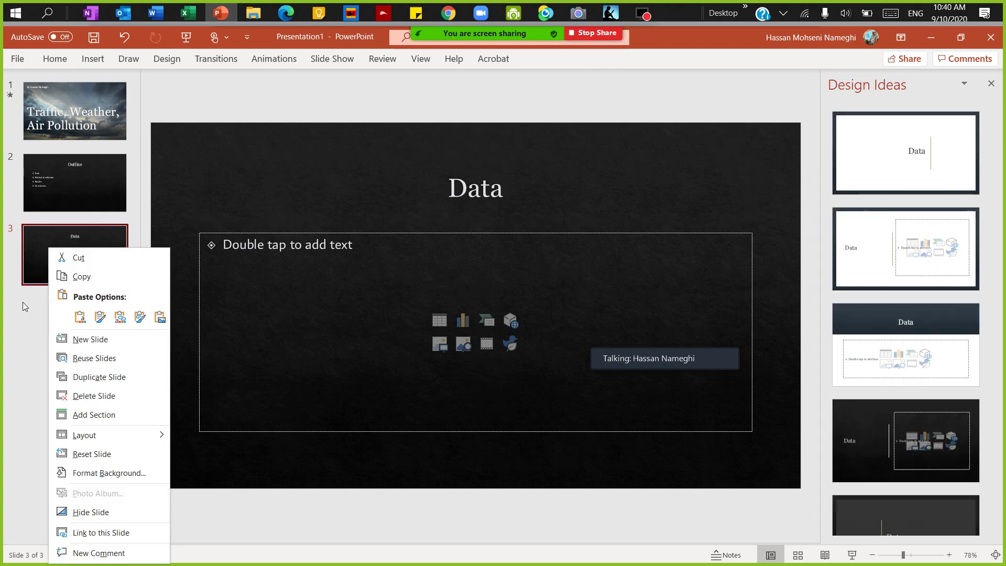
click(25, 304)
right_click(24, 304)
click(53, 354)
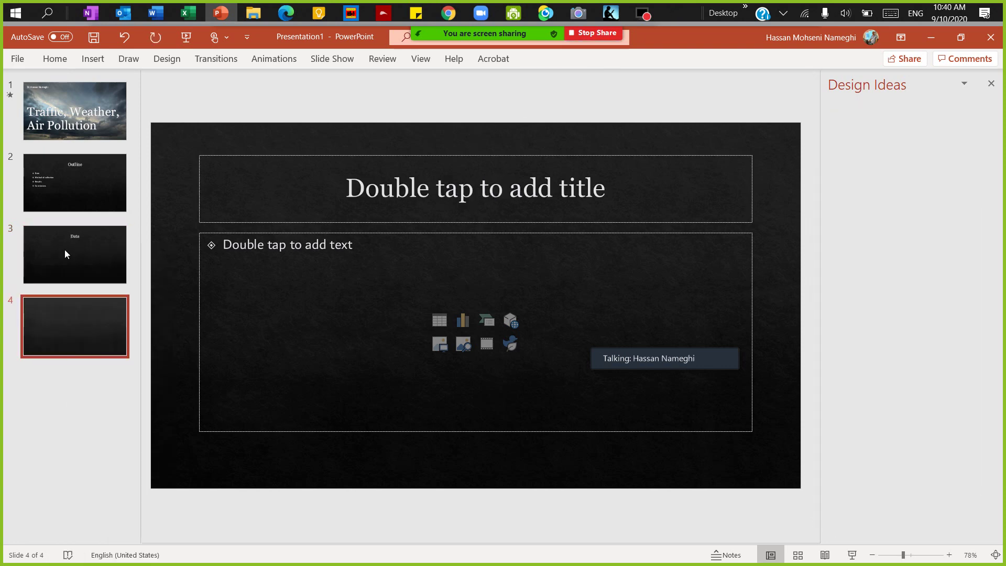
click(433, 198)
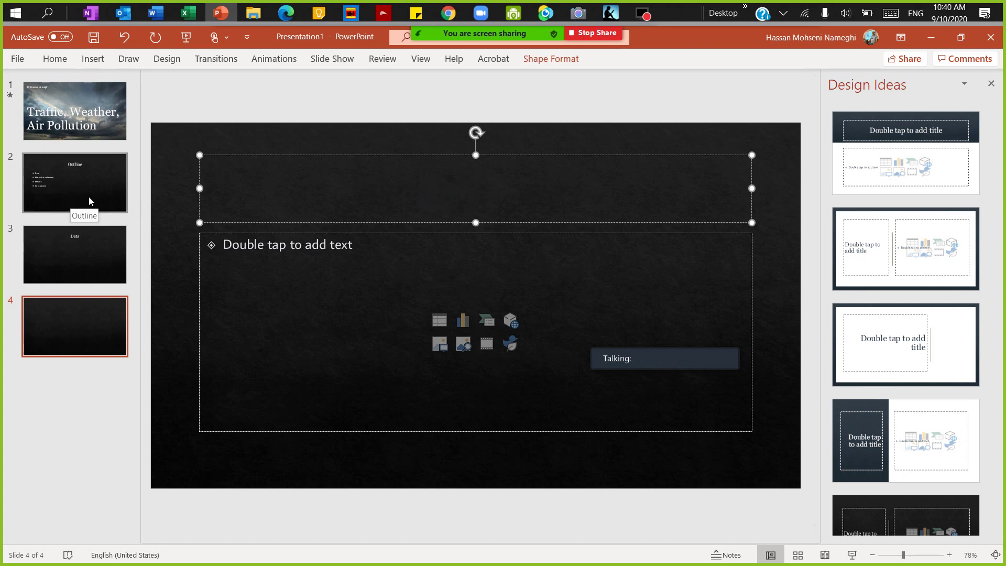
text(Meth)
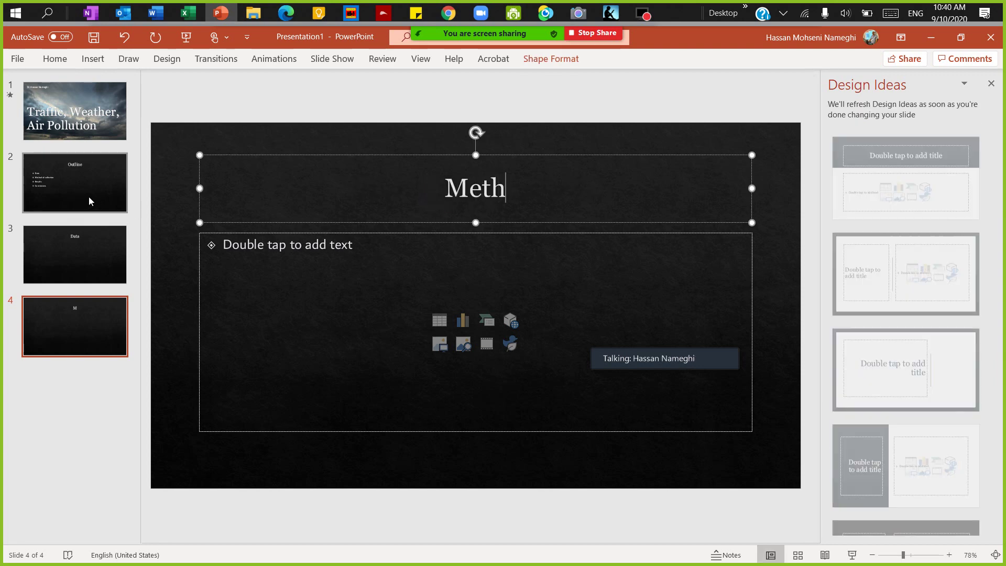
text(od of)
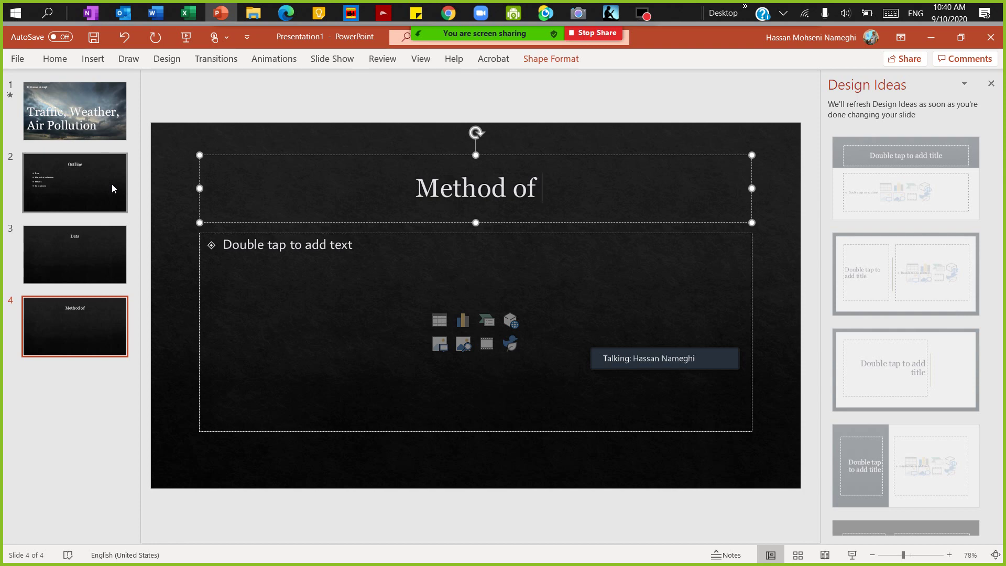
key(BackSpace)
key(BackSpace)
key(BackSpace)
key(BackSpace)
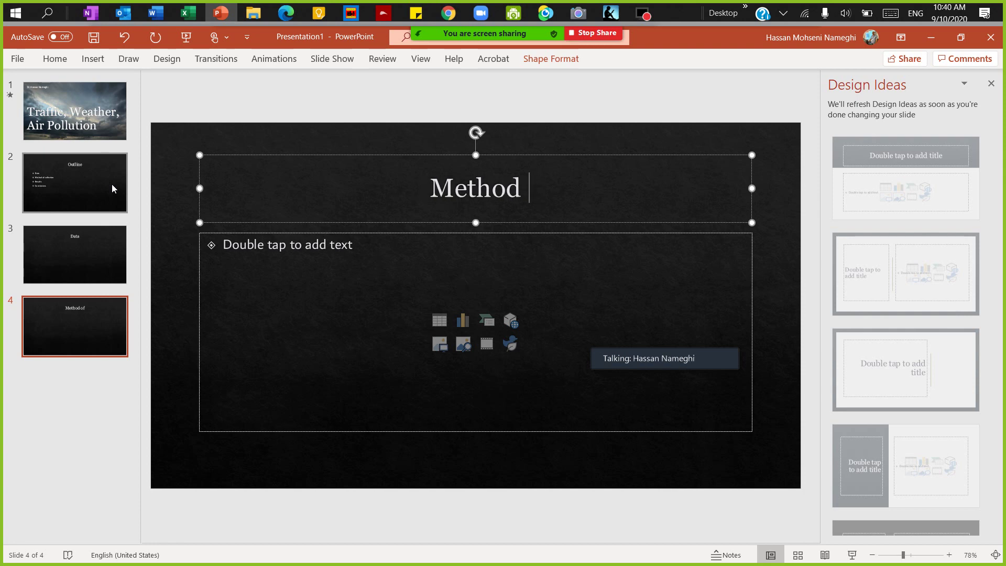
Step: Add a new slide after the Method slide and title it "Results"
click(58, 393)
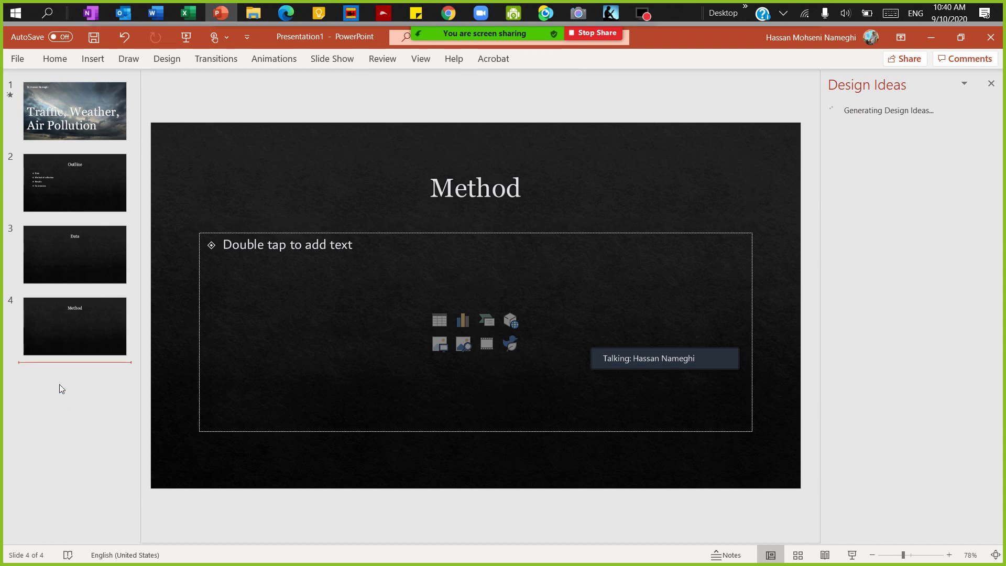
right_click(60, 385)
click(96, 444)
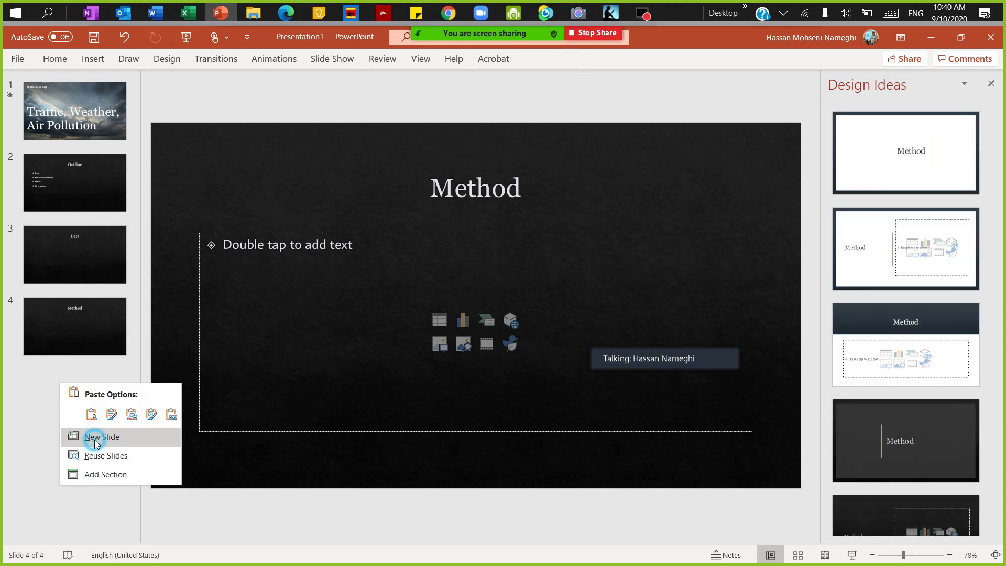
click(440, 206)
text(Results)
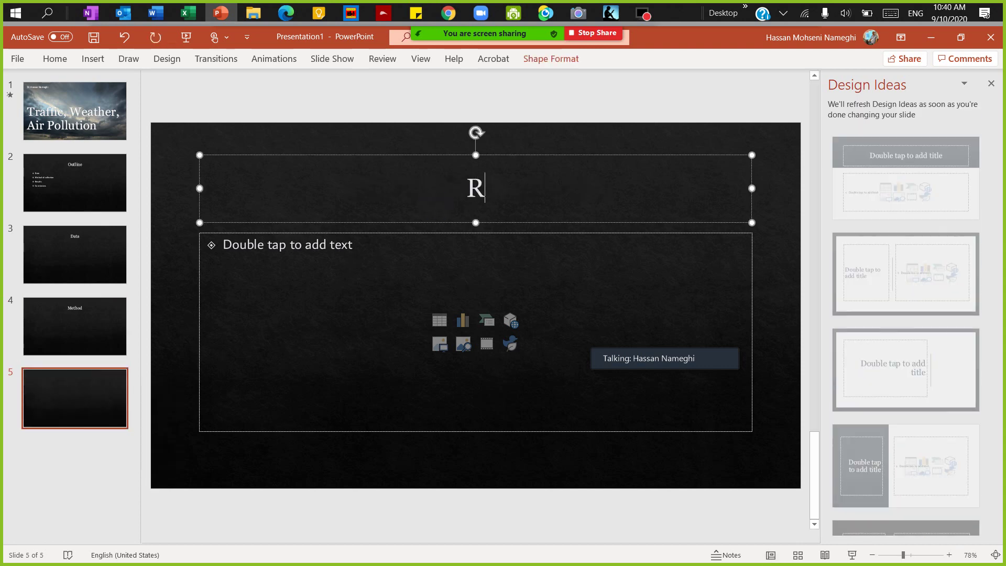
click(443, 264)
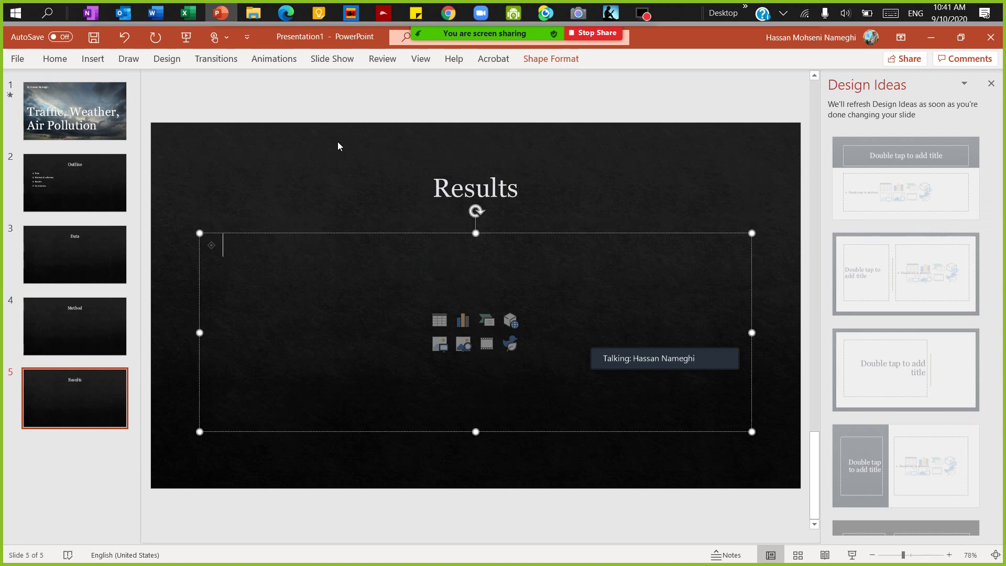
Step: Switch to the Traffic+Air Pollution Data workbook in Excel and copy the Average of Car pivot chart
click(190, 6)
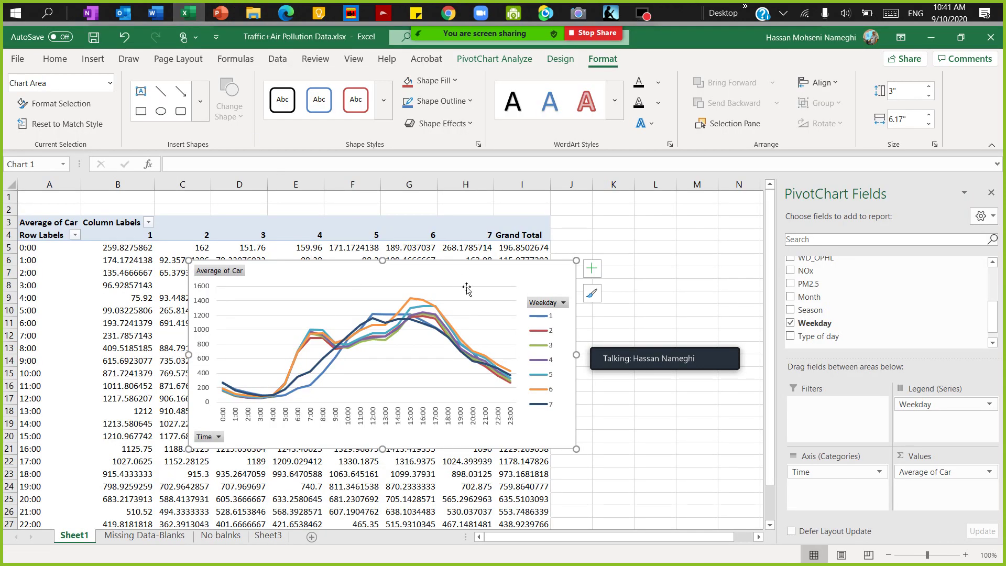
right_click(461, 282)
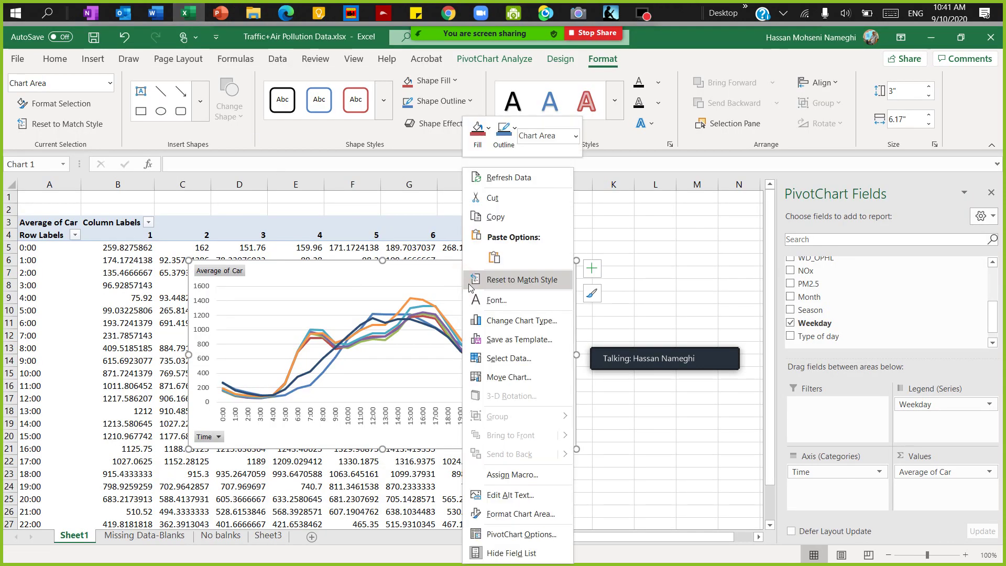
click(493, 218)
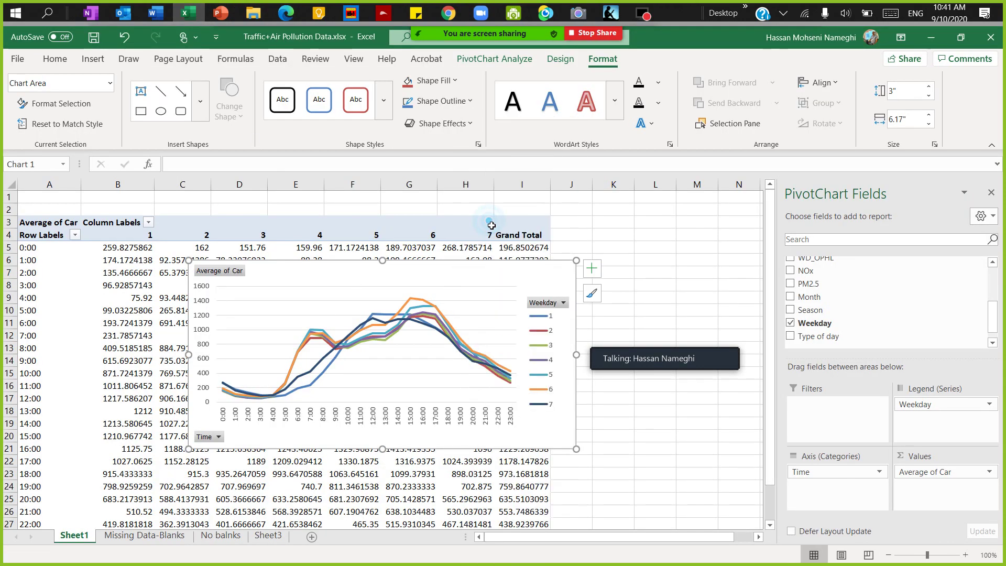
Step: Switch back to PowerPoint and paste the copied chart as a picture on the Results slide
click(221, 13)
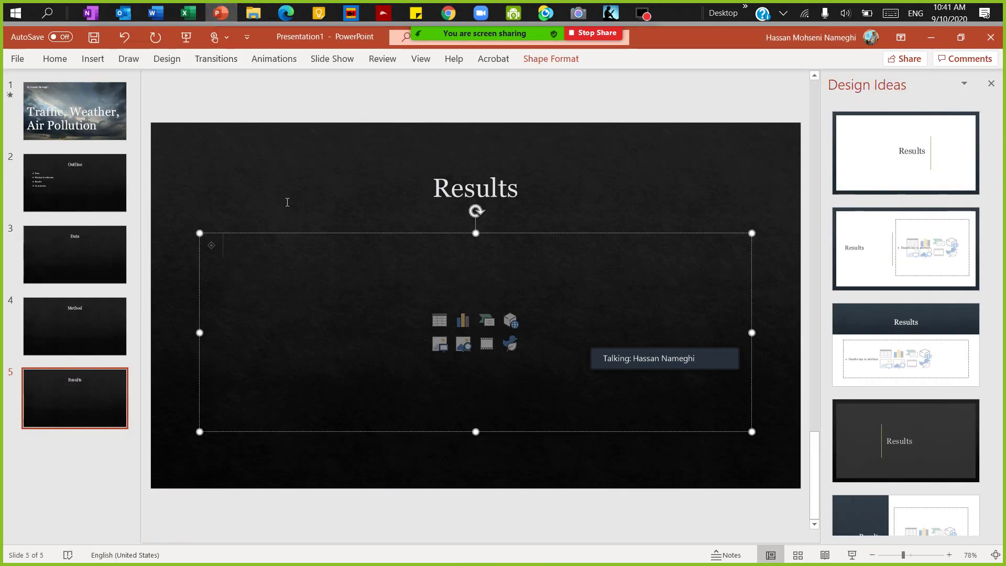
click(266, 199)
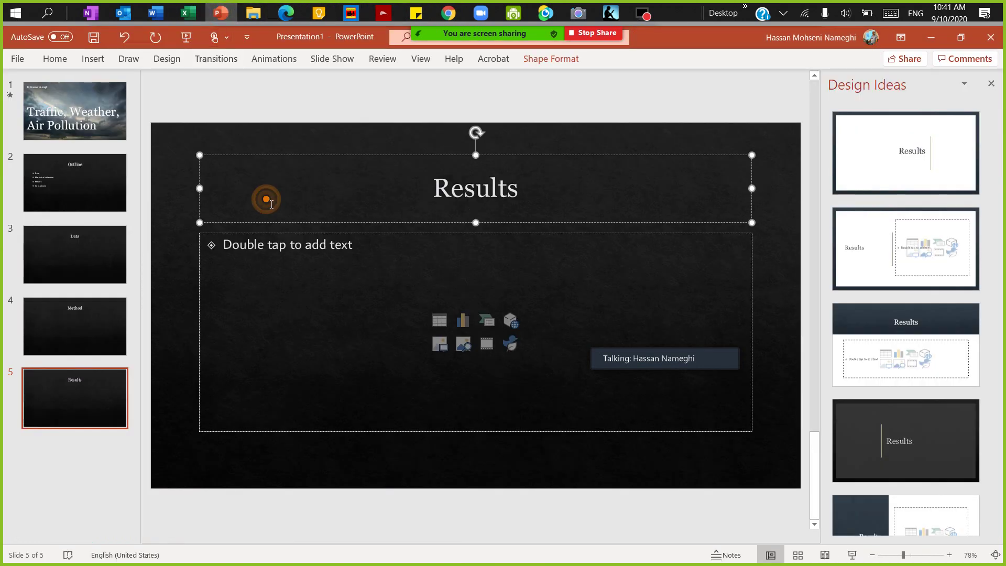
right_click(267, 200)
click(307, 272)
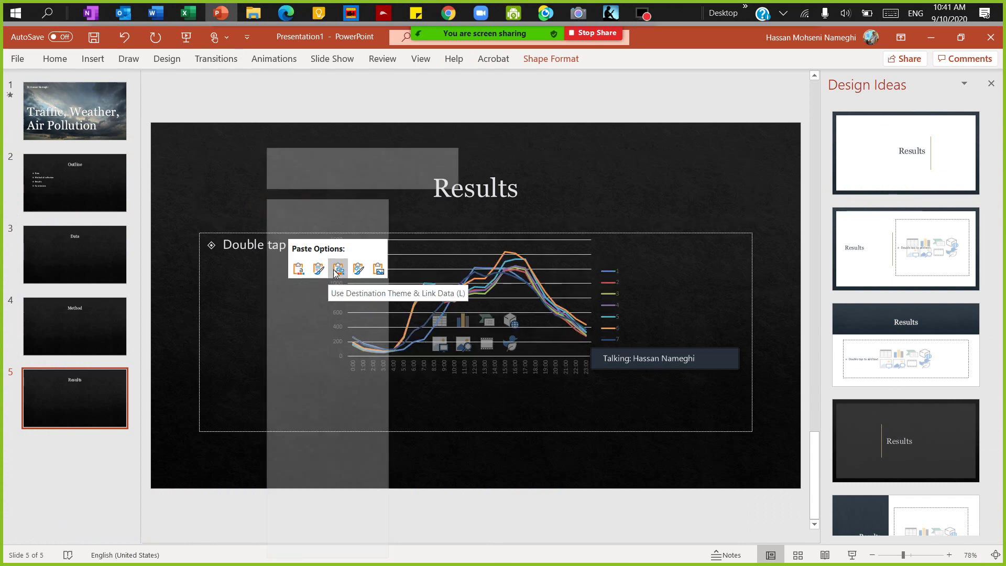
click(379, 268)
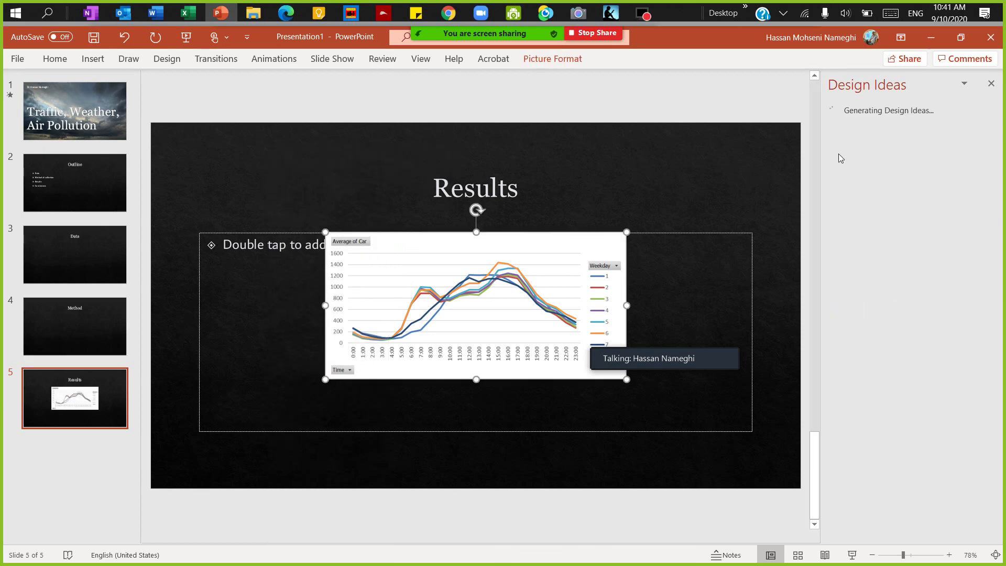
Step: Move the chart picture to the left edge of the Results slide and enlarge it to just over half the slide width
drag(556, 239, 380, 242)
drag(455, 387, 455, 417)
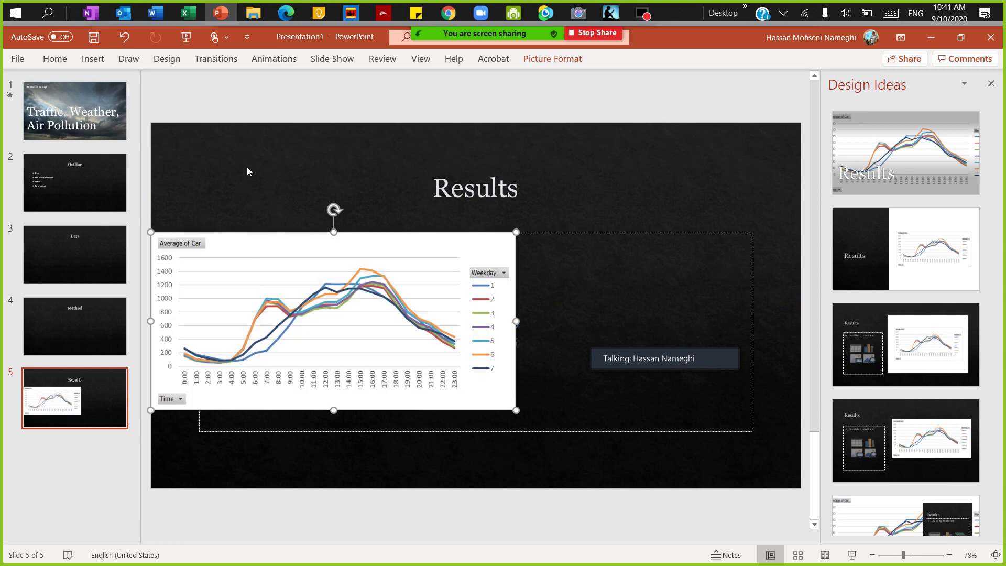
click(248, 167)
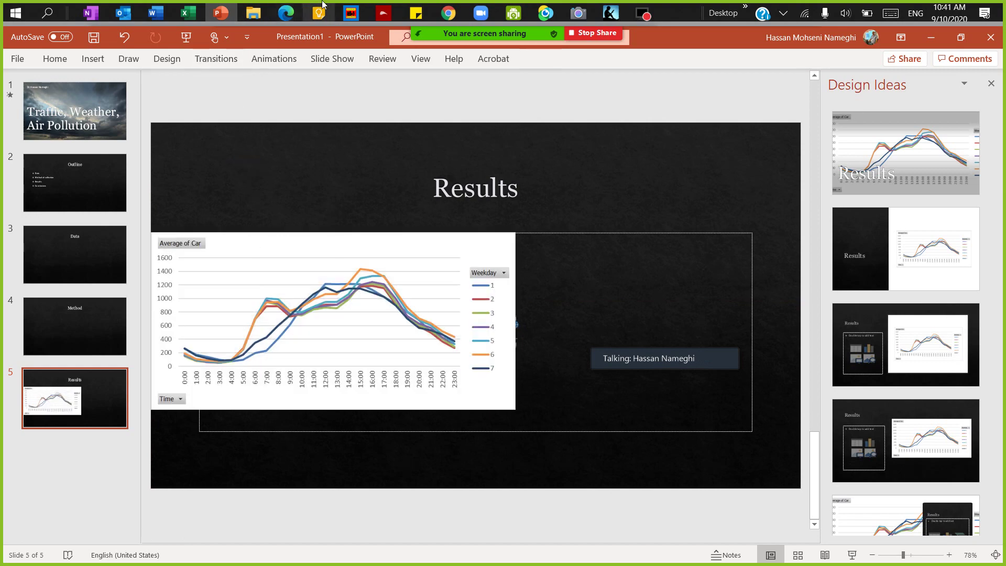
Step: Switch to Excel and remove Average of Car from the pivot chart's values
click(185, 17)
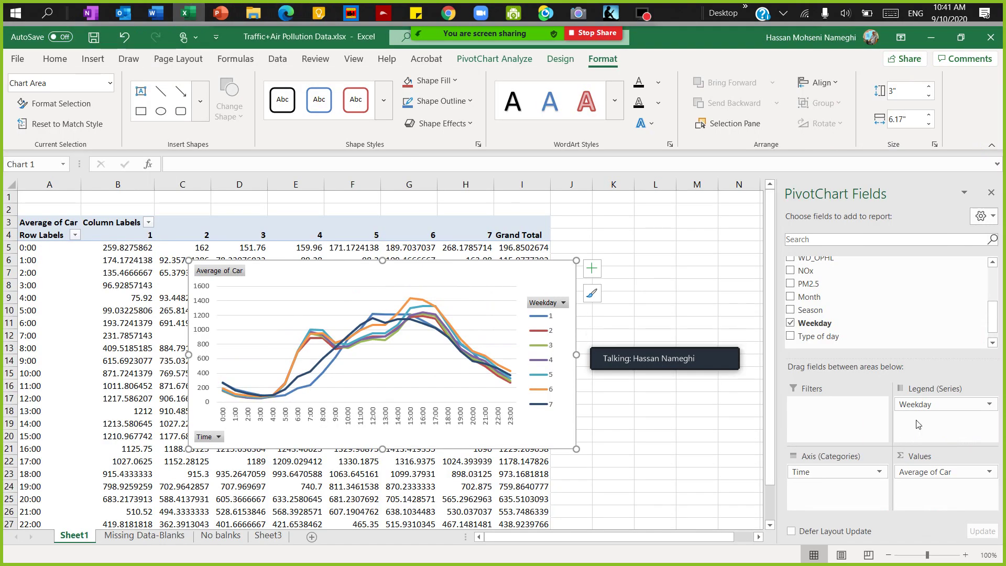
click(927, 481)
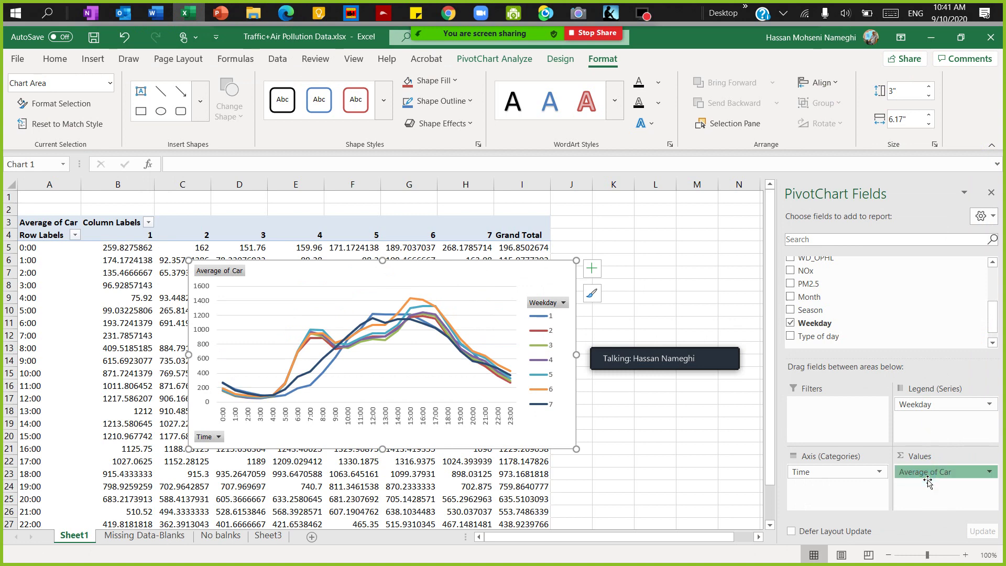
drag(928, 481, 905, 355)
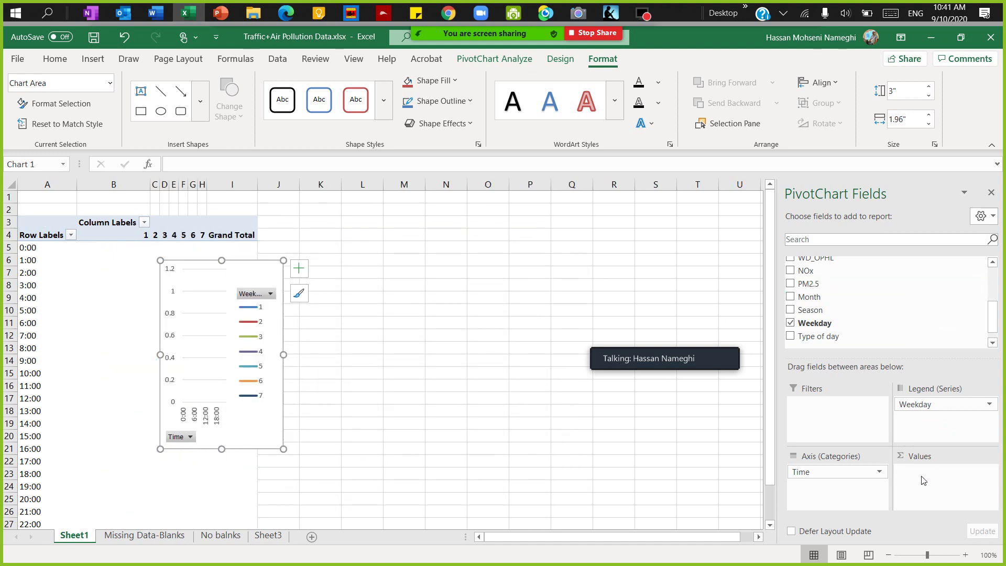
Step: Add Total_truck to the pivot chart's values and summarize it by Average
scroll(858, 314, up, 3)
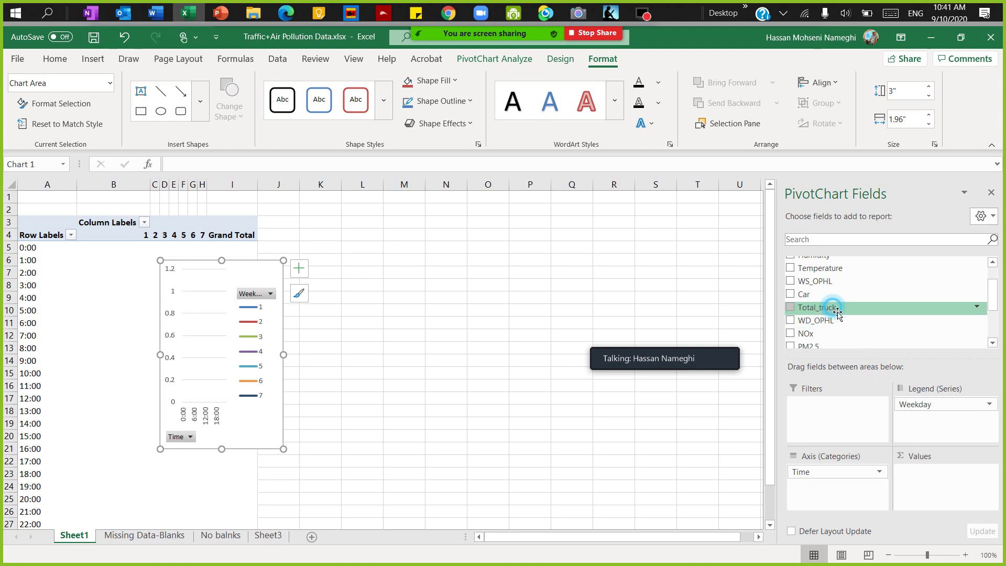
drag(837, 313, 943, 488)
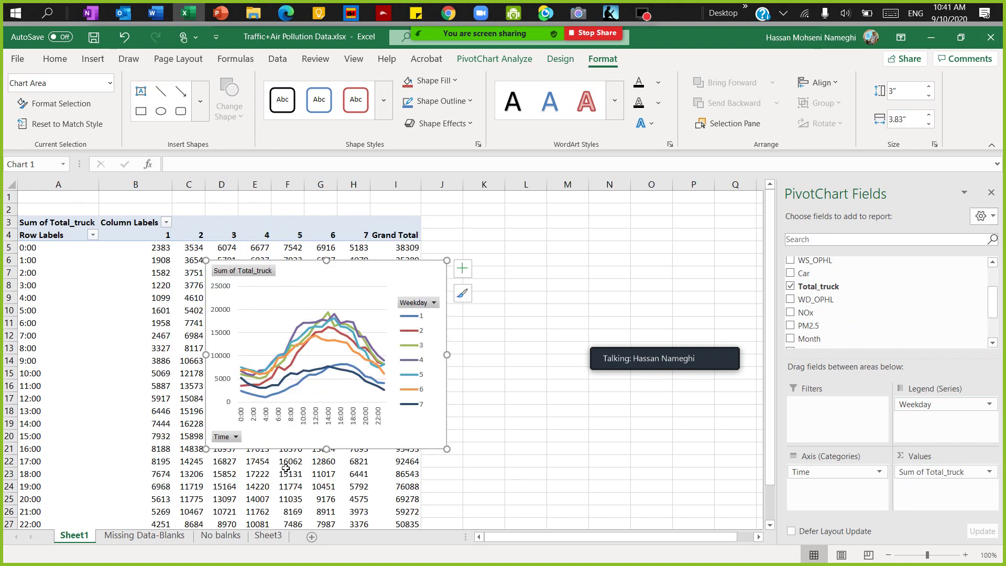
drag(392, 283, 471, 283)
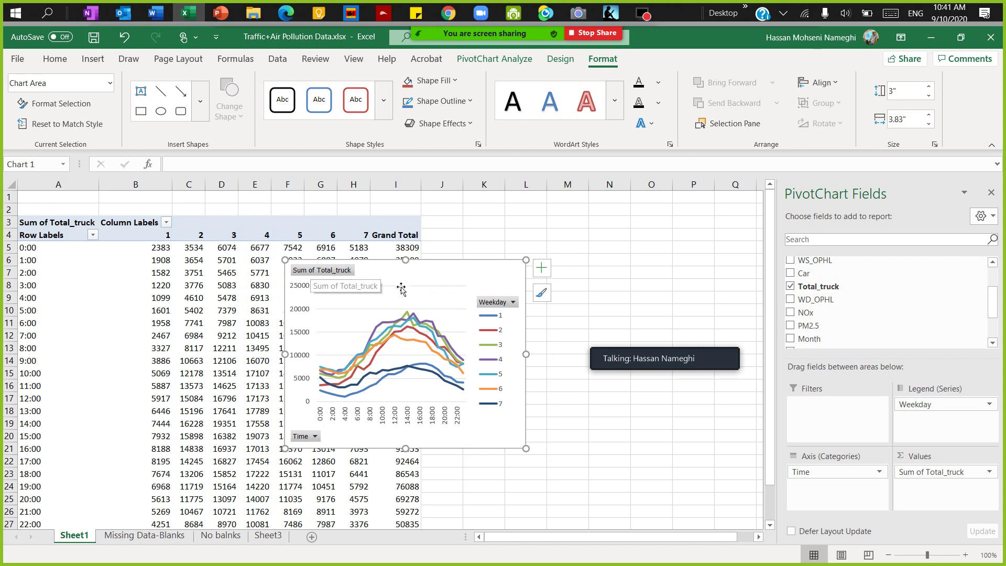
click(988, 473)
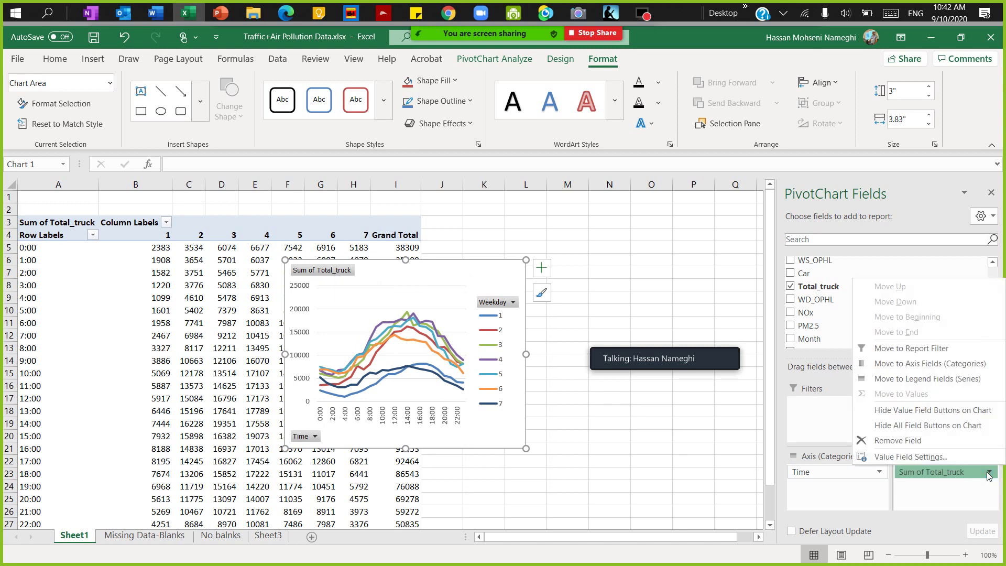
click(929, 462)
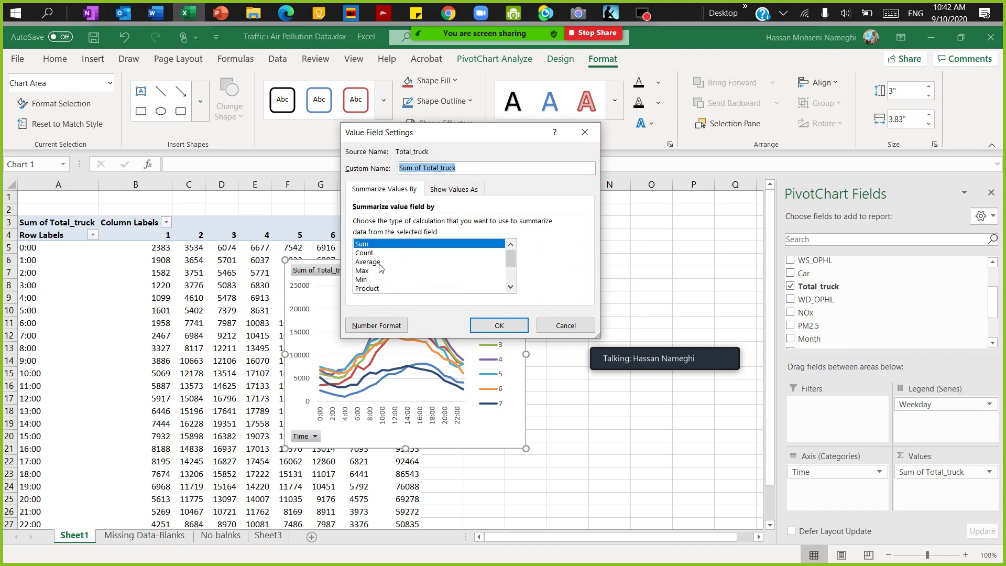
click(368, 262)
click(499, 325)
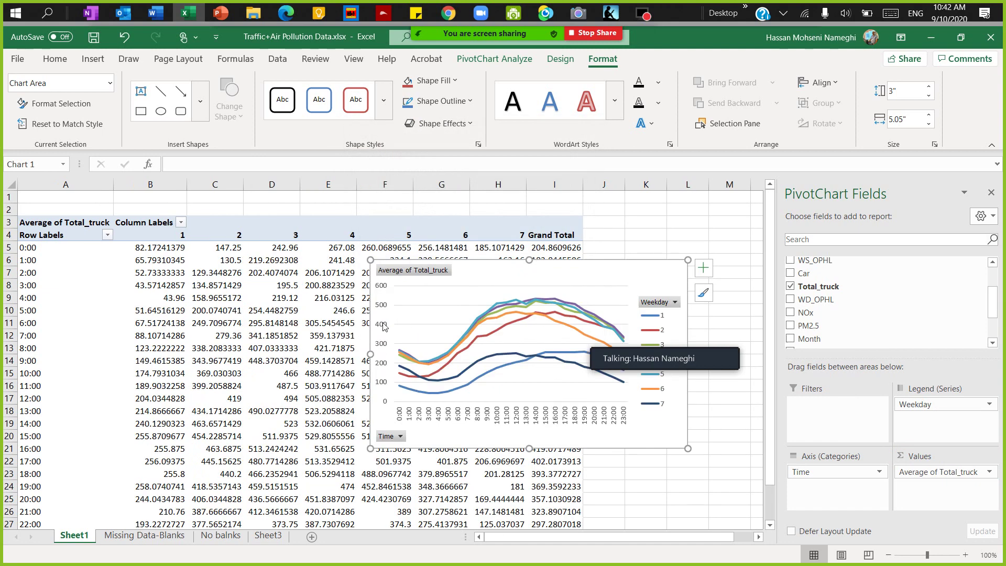
Step: Move the Average of Total_truck pivot chart left over the pivot table and copy it
drag(645, 281, 509, 281)
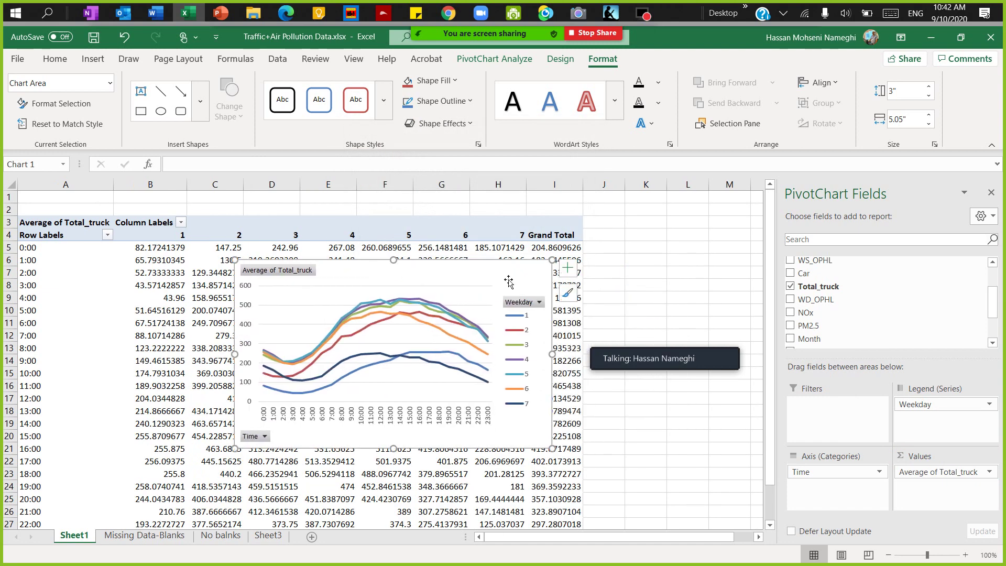
right_click(495, 267)
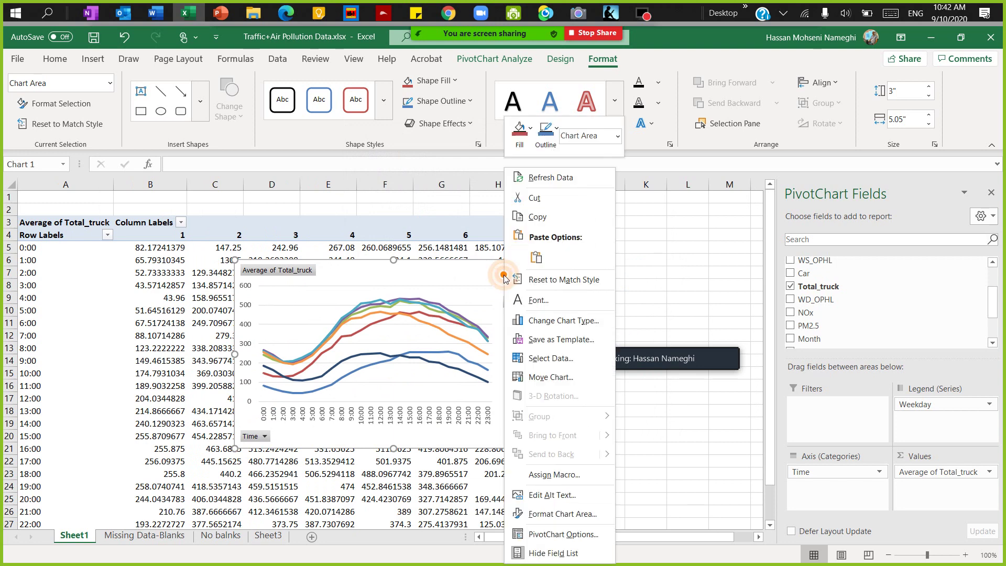
click(511, 217)
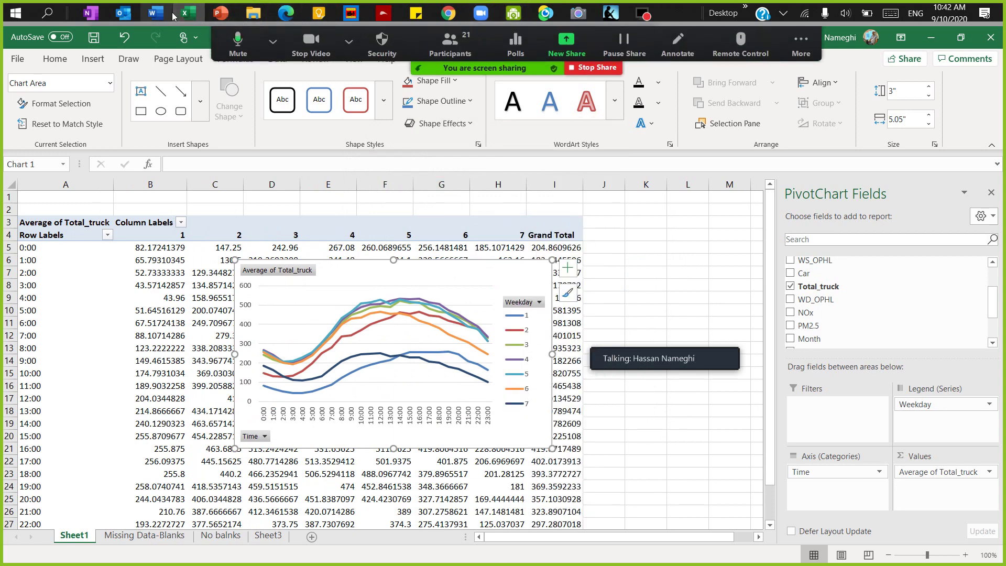
Step: Switch to PowerPoint and paste the copied truck chart as a picture on the Results slide
click(220, 13)
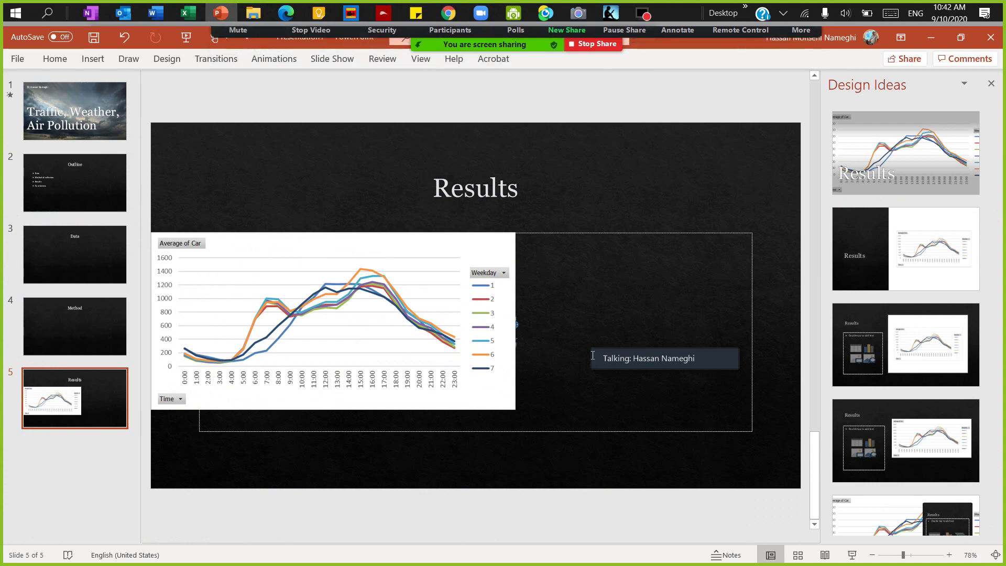
right_click(602, 202)
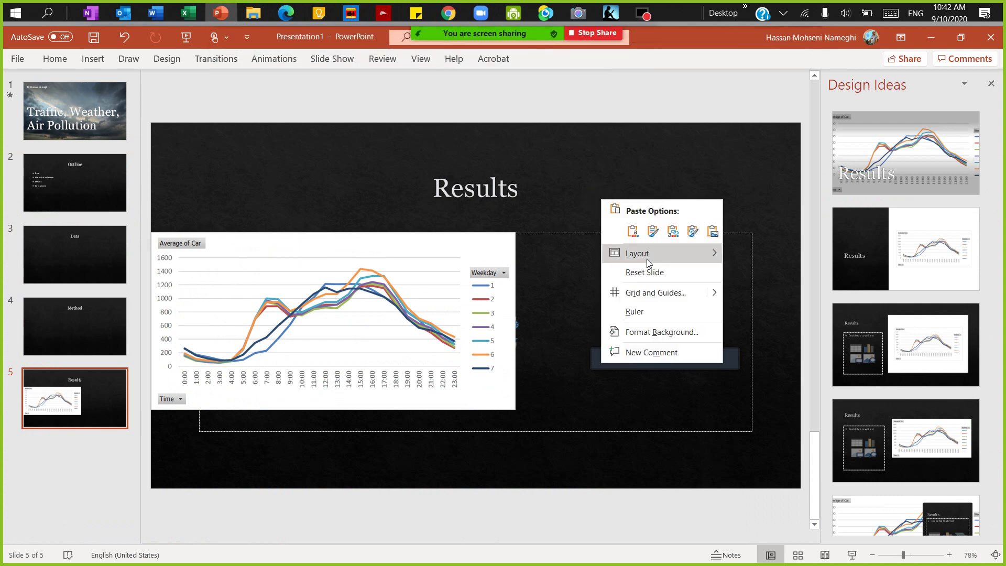
click(711, 231)
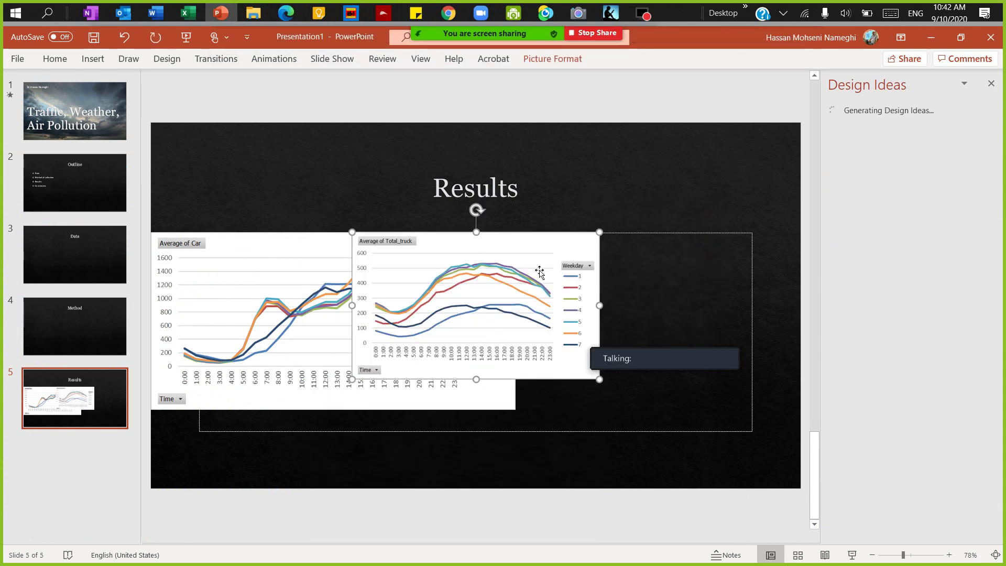
Step: Move the truck chart picture to the Results slide's right edge and enlarge it to about the car chart's height
drag(756, 254, 764, 255)
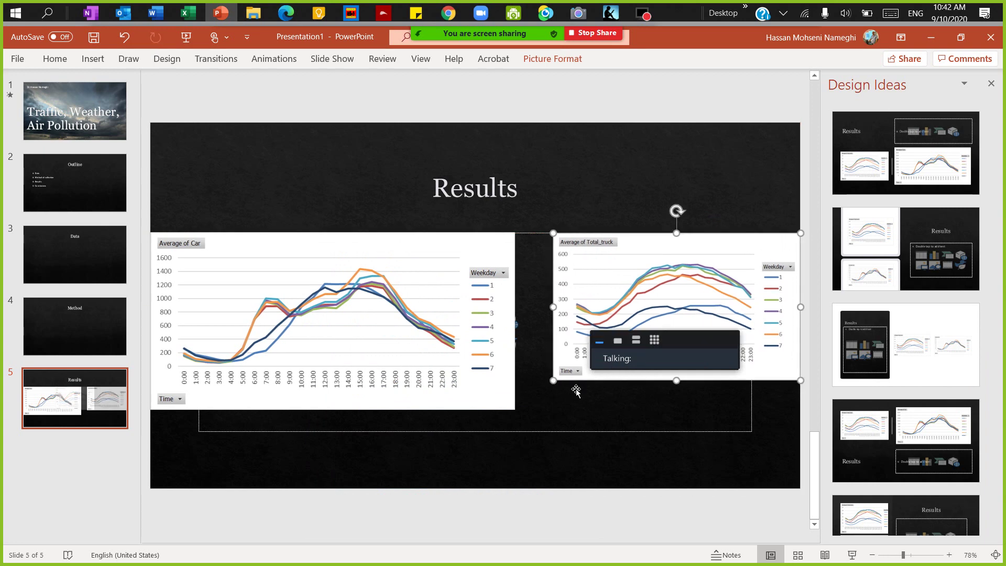
drag(556, 385, 528, 418)
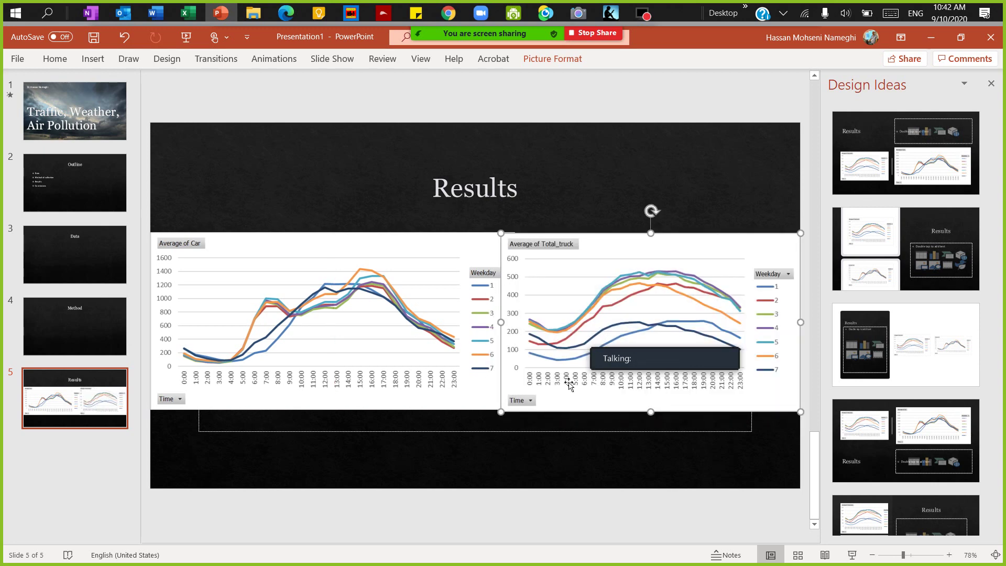
mouse_move(579, 367)
mouse_down()
mouse_move(558, 373)
mouse_move(540, 360)
mouse_move(580, 366)
mouse_up()
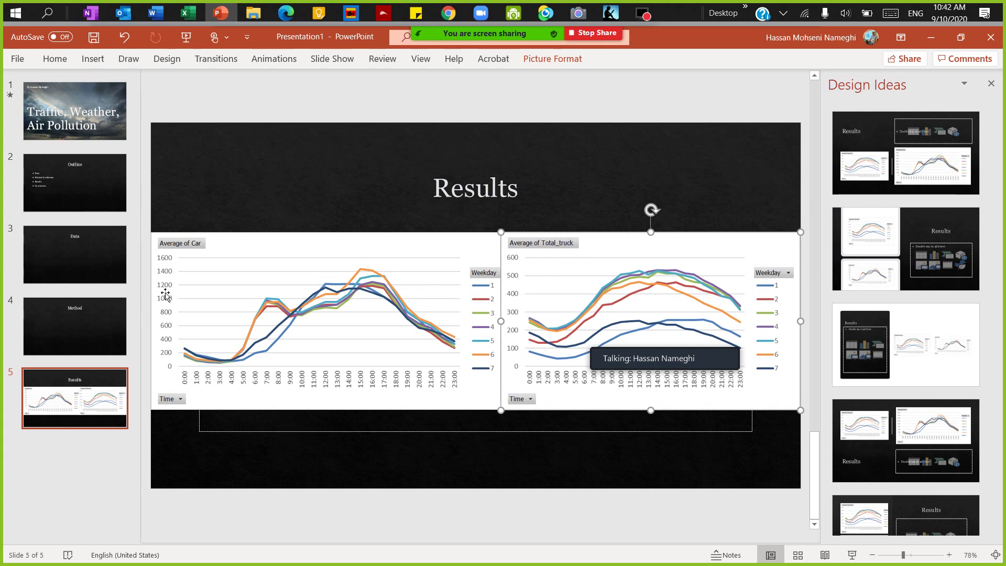
Step: Add a new slide after the Results slide
mouse_move(688, 335)
right_click(91, 449)
click(127, 503)
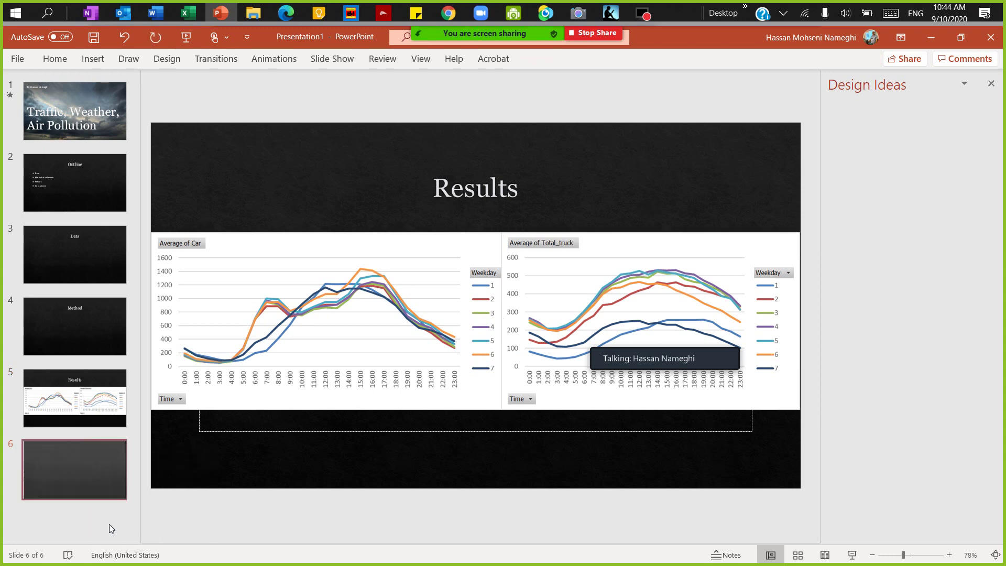
click(326, 29)
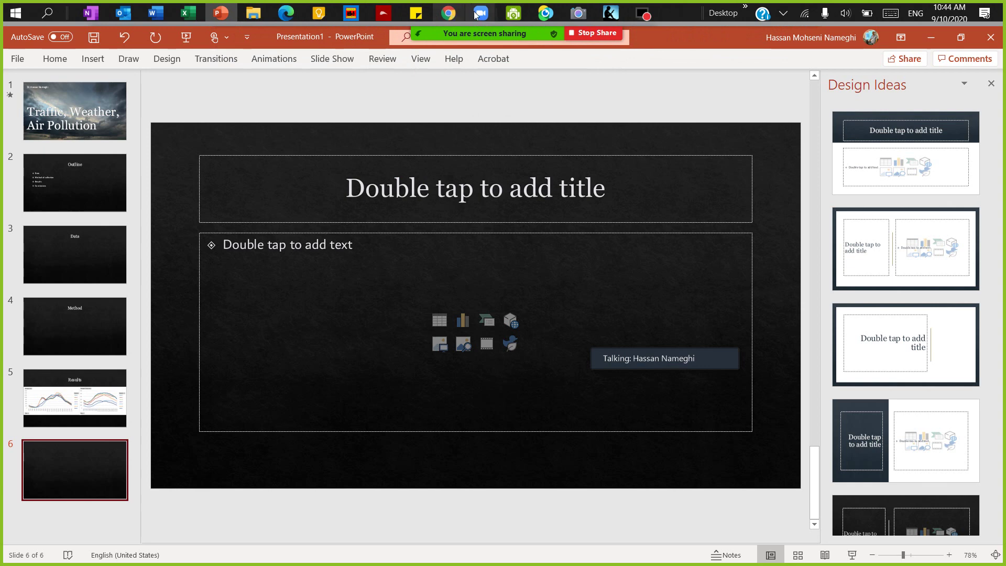
Step: Switch to Excel and replace Weekday with Month as the pivot chart's legend series
mouse_move(518, 19)
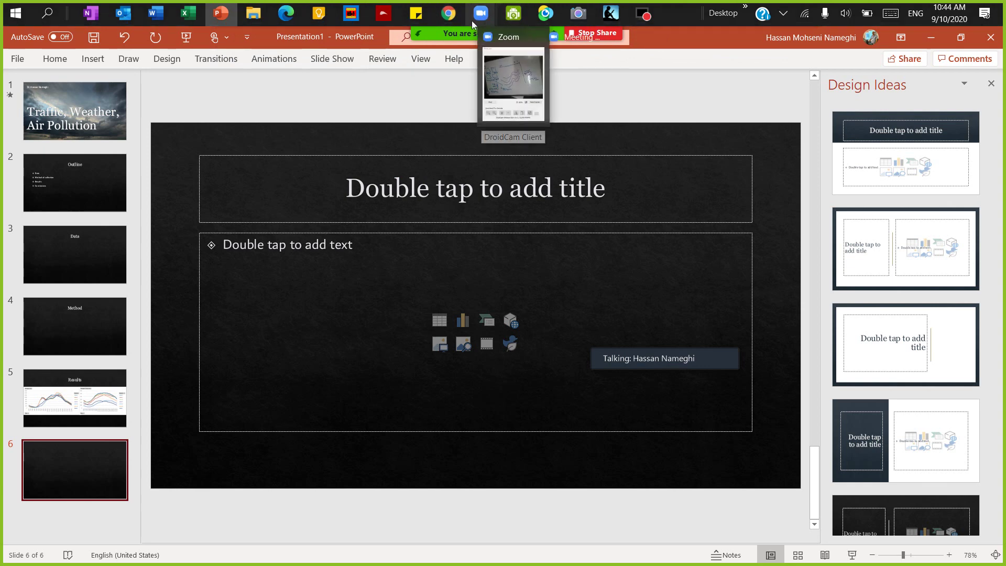
mouse_move(463, 21)
mouse_move(208, 22)
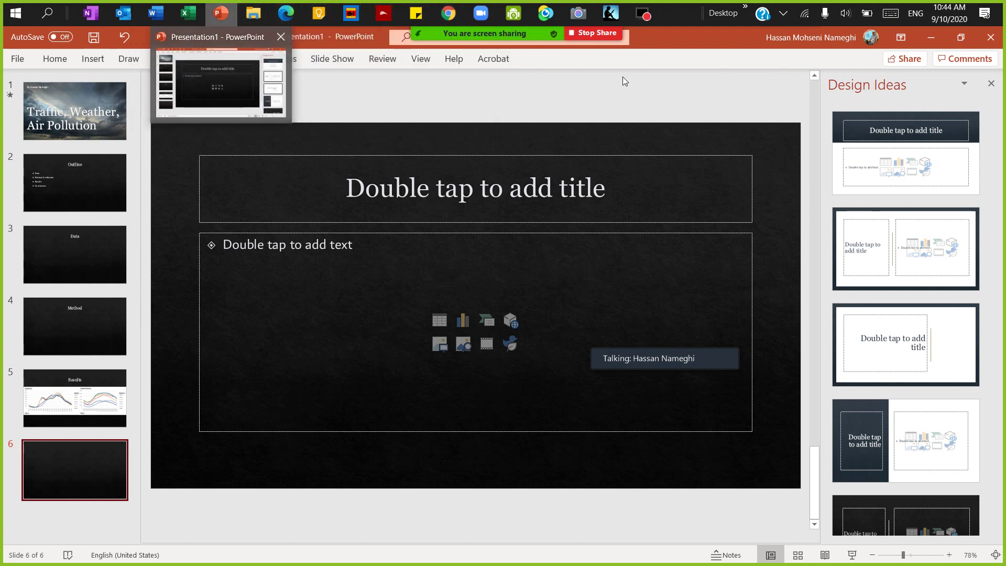
click(188, 13)
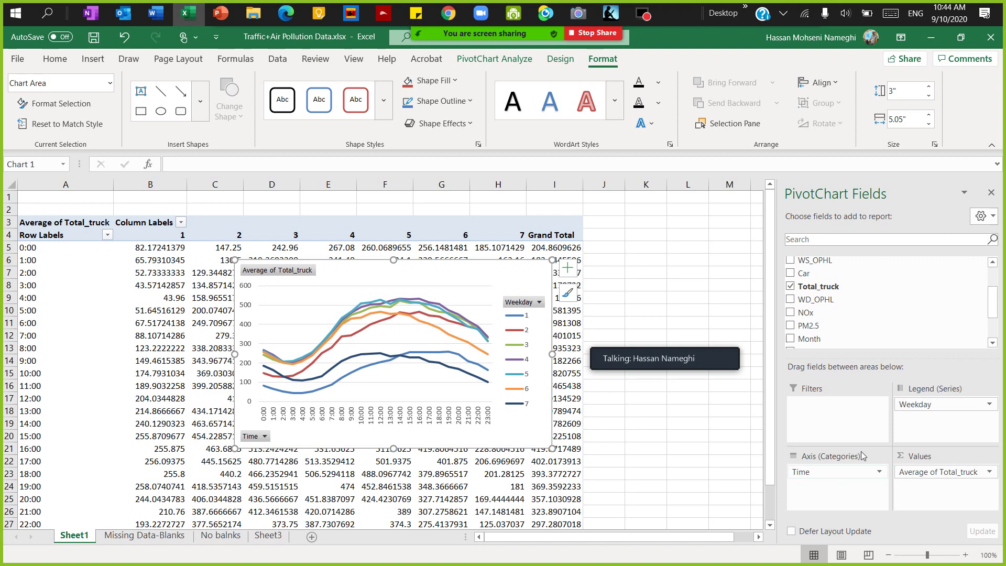
click(943, 411)
drag(943, 412, 891, 300)
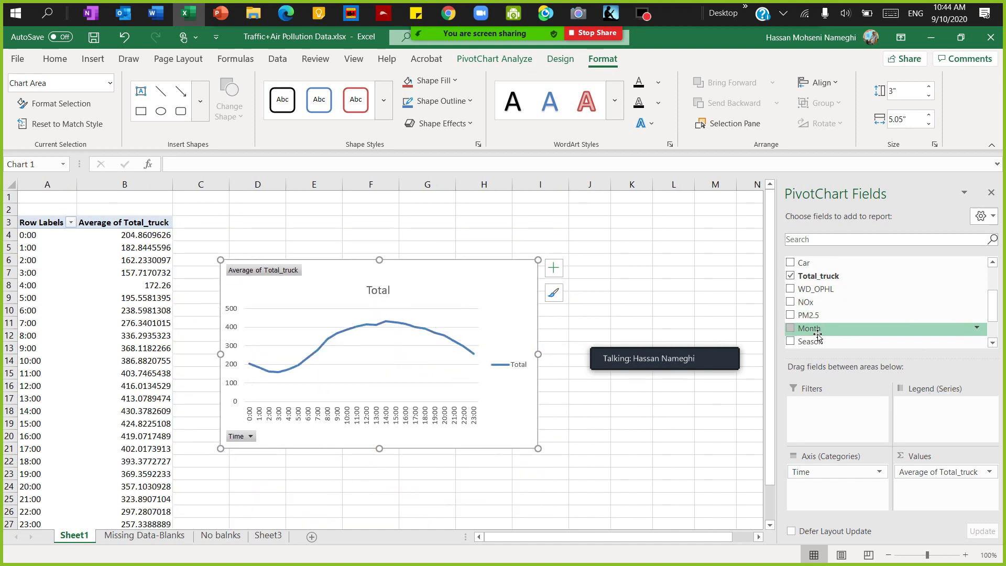
click(792, 330)
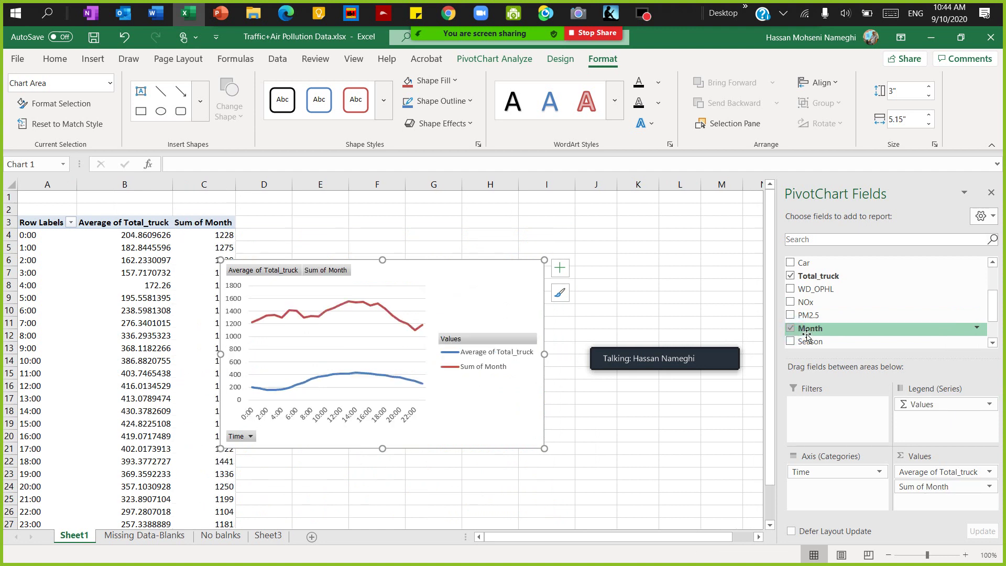
click(791, 329)
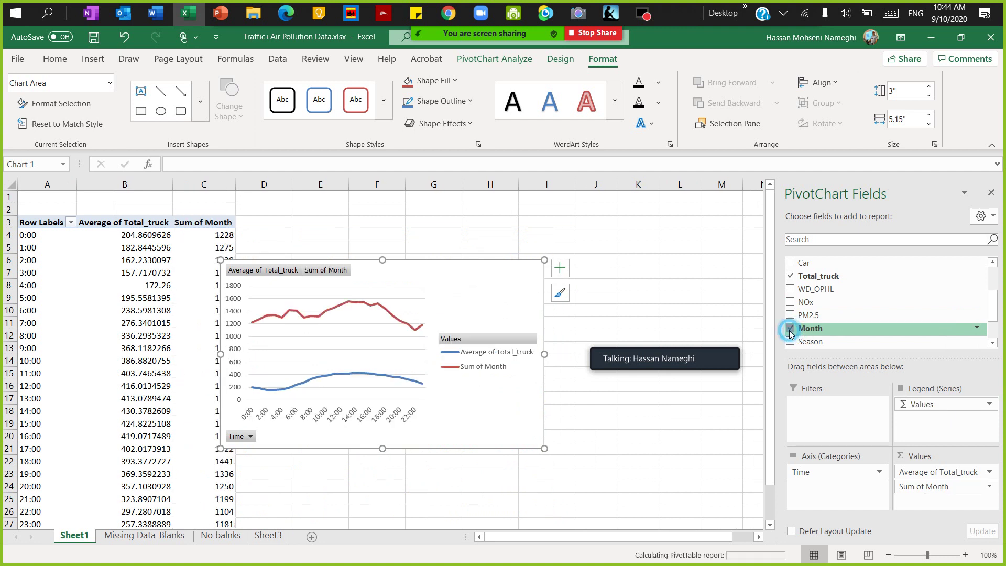
drag(791, 333, 943, 421)
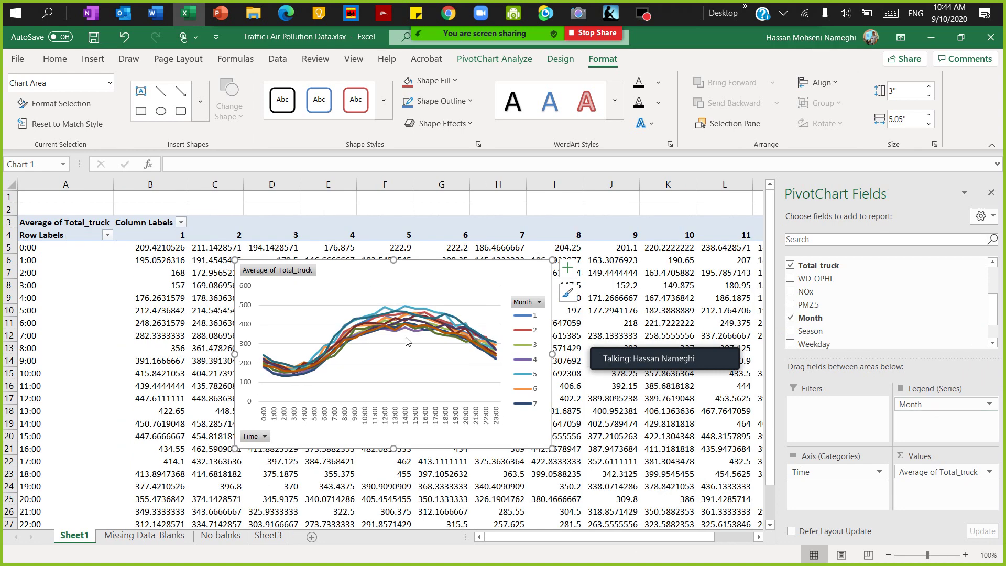
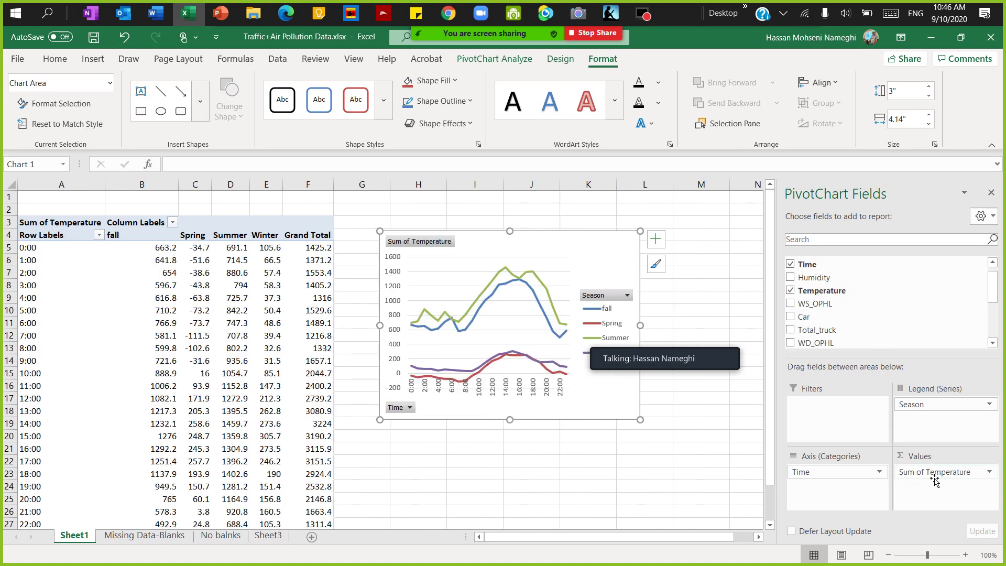
Step: Summarize the pivot chart's Temperature values by Average
click(935, 479)
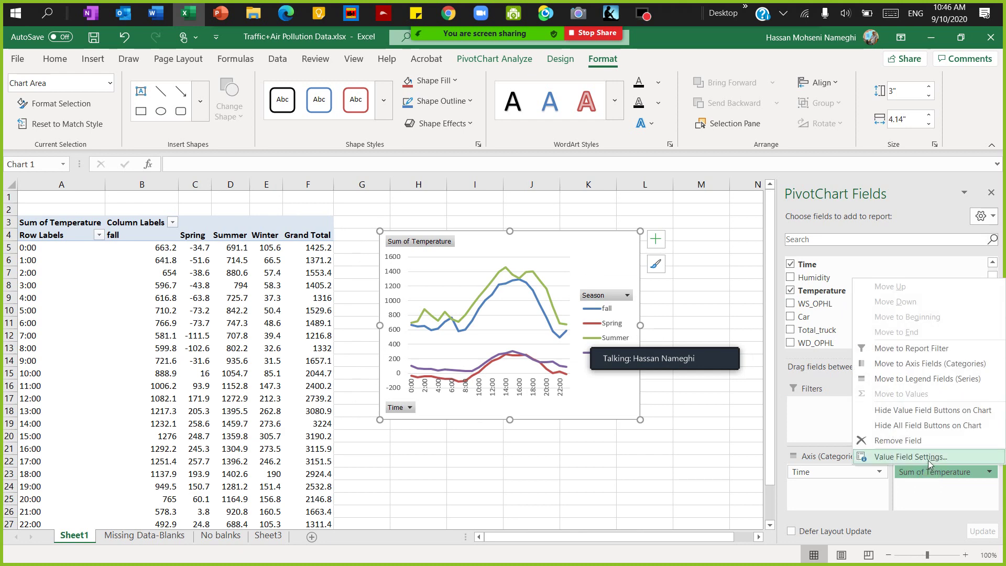
click(921, 458)
click(378, 261)
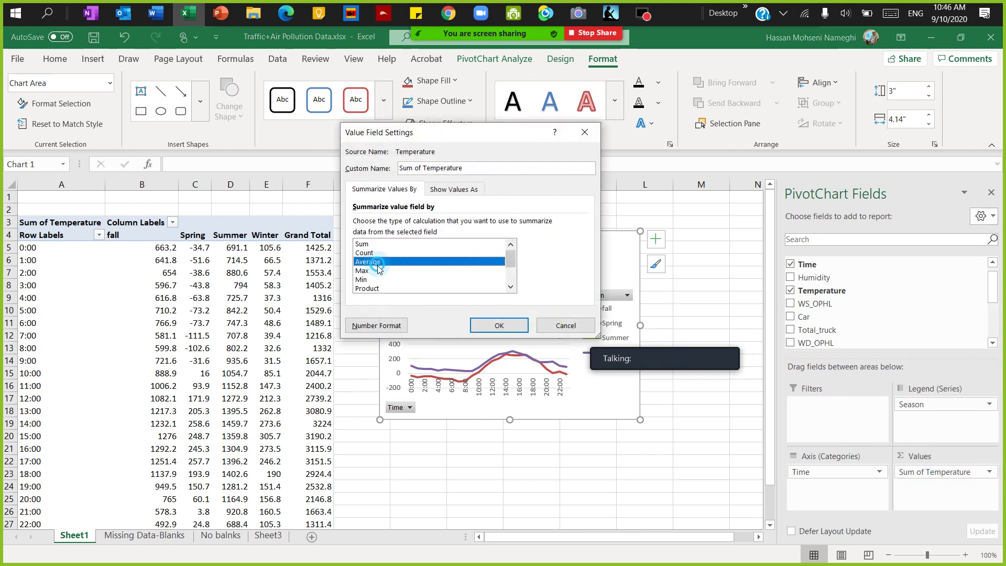
click(499, 325)
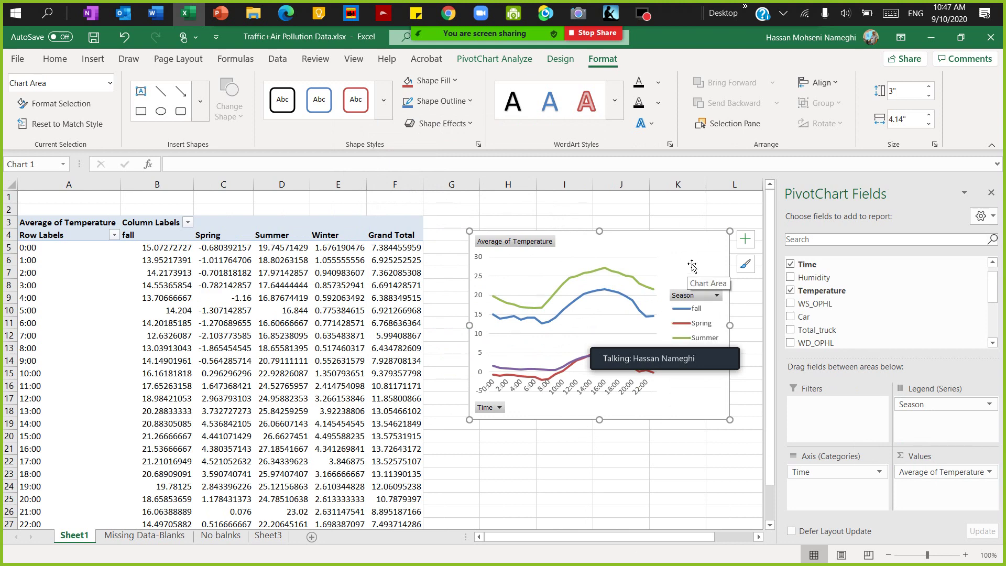
Step: Move the temperature chart left over the pivot table's edge and move the Zoom speaker indicator below the chart
click(675, 258)
drag(675, 258, 602, 248)
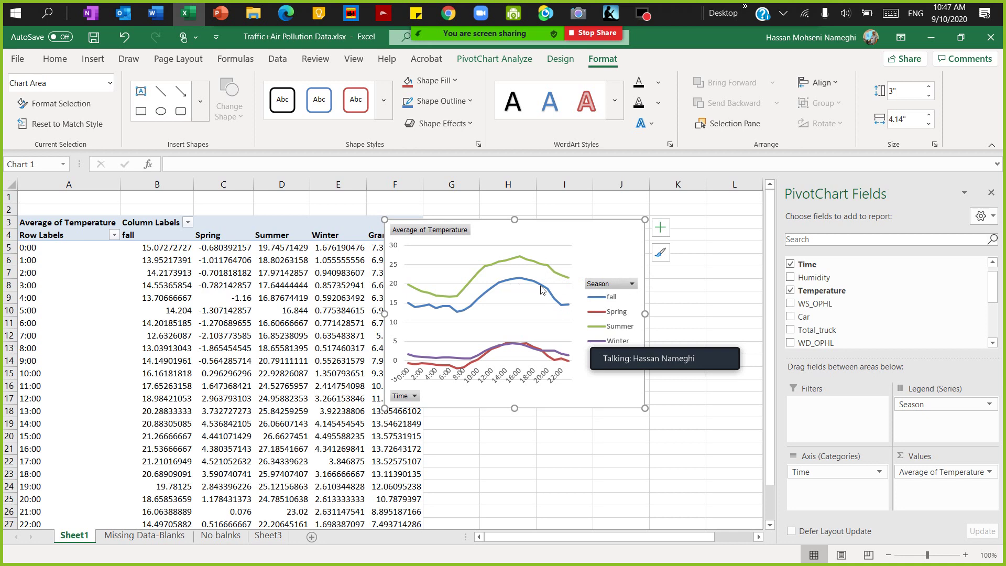
mouse_move(646, 341)
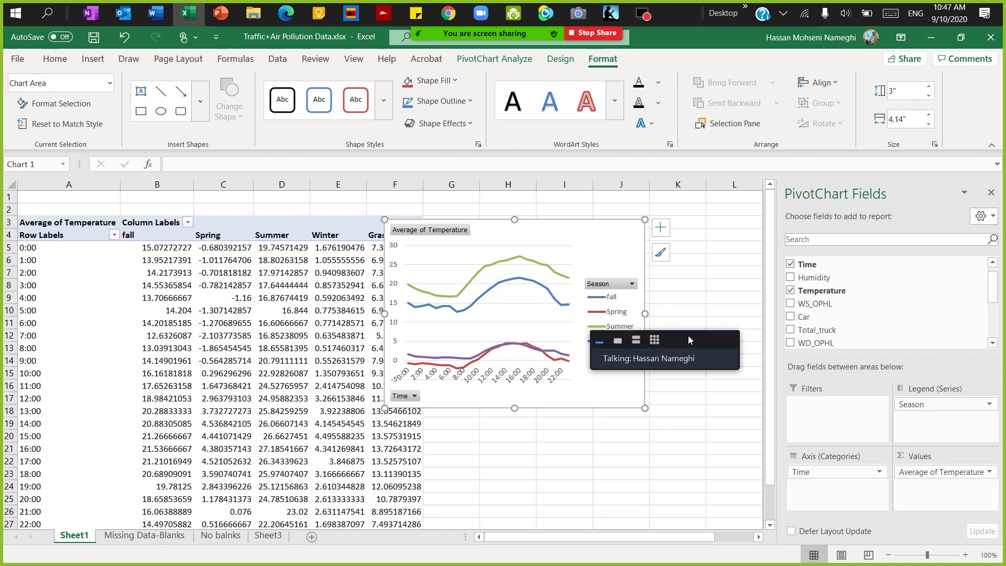
drag(687, 340, 699, 445)
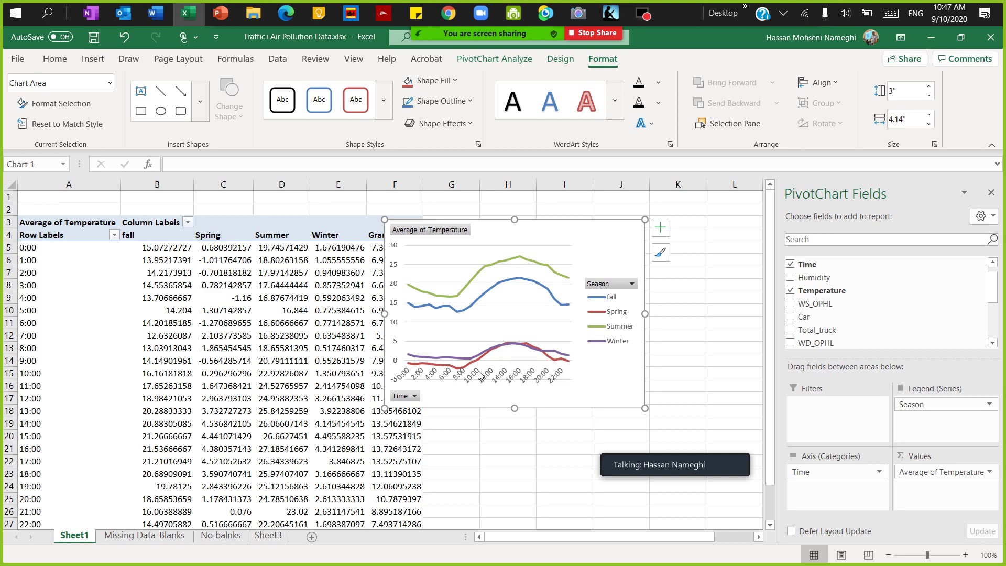
Step: Copy the Average of Temperature pivot chart
mouse_move(473, 365)
mouse_move(436, 365)
right_click(599, 259)
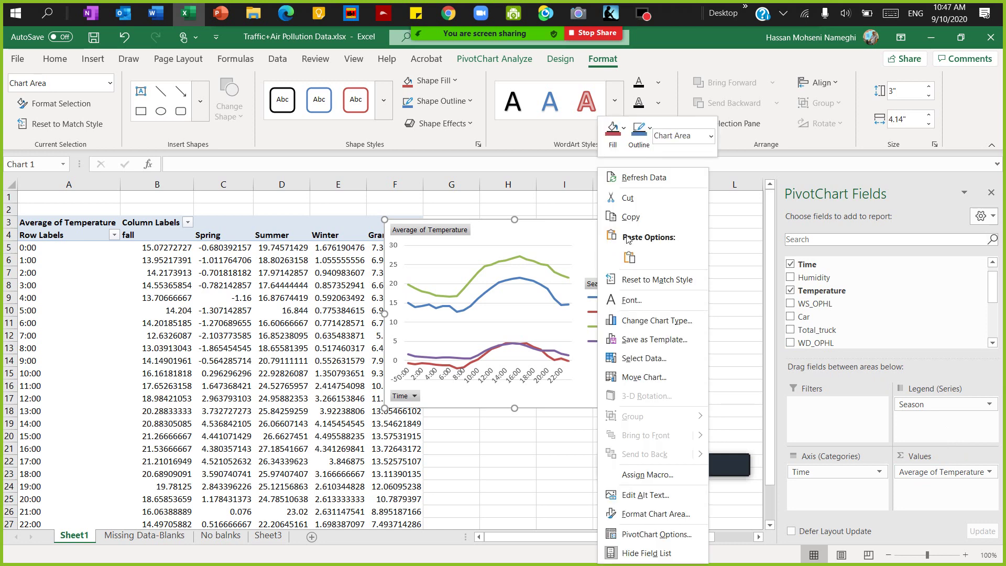
click(634, 215)
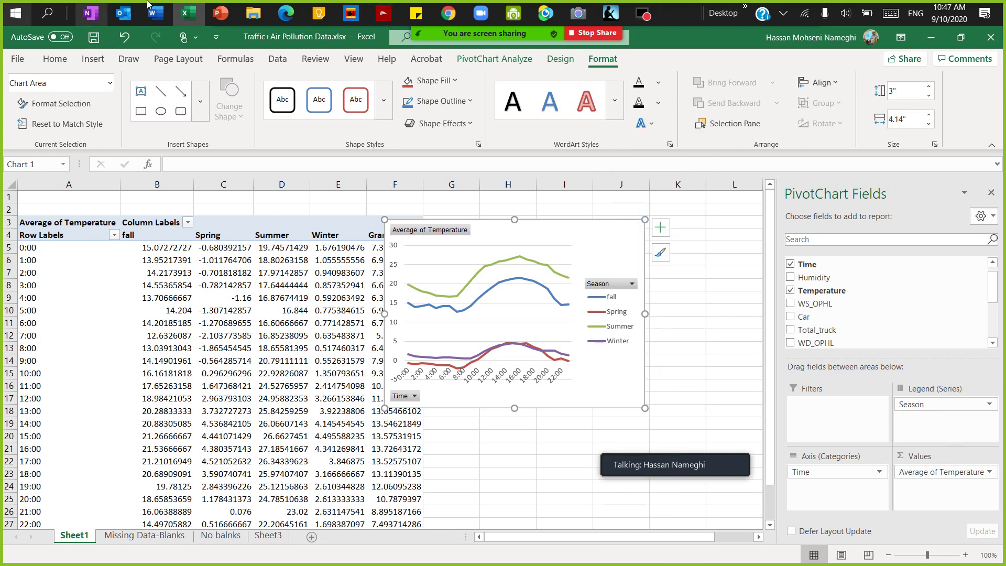
Step: Switch to PowerPoint and paste the Average of Temperature chart onto the Weather slide as a picture
click(221, 13)
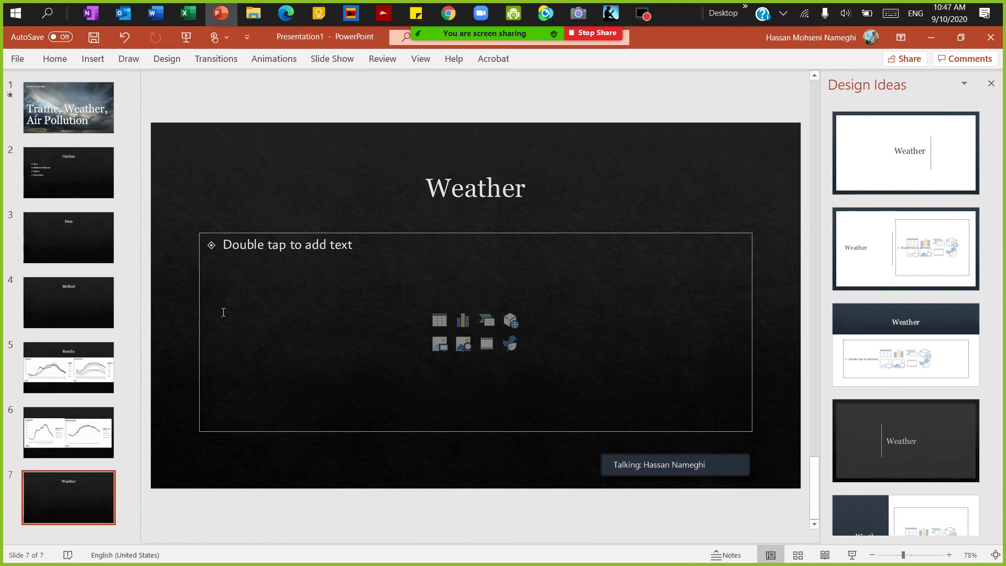
right_click(216, 191)
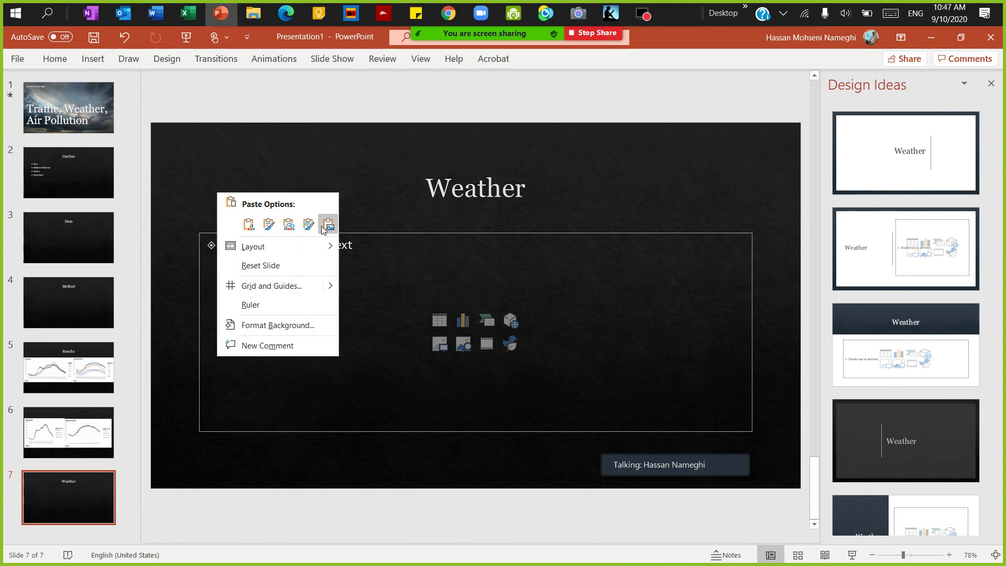
click(328, 224)
Step: Enlarge the pasted temperature chart picture and position it below the Weather title
drag(452, 287, 254, 244)
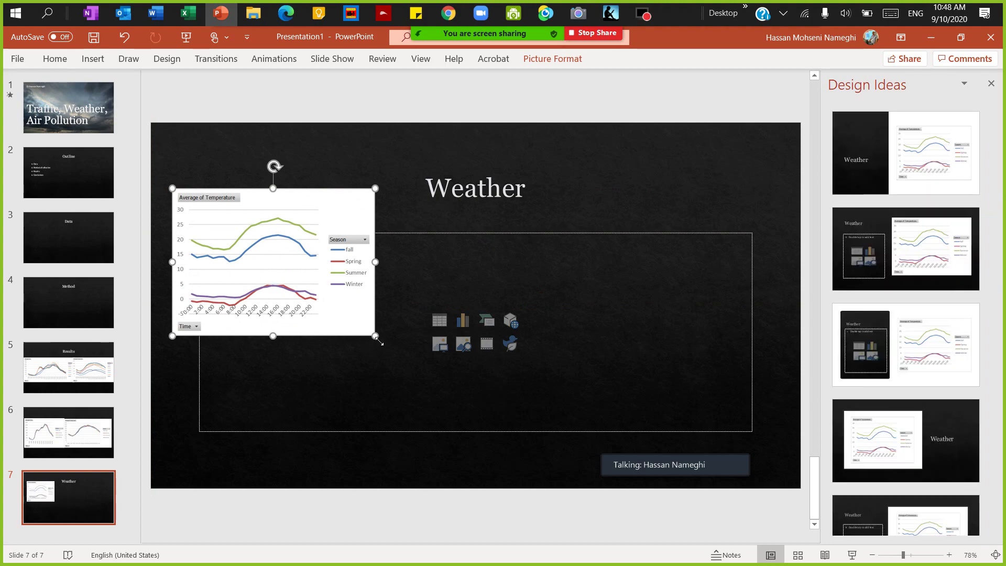
drag(378, 341, 485, 417)
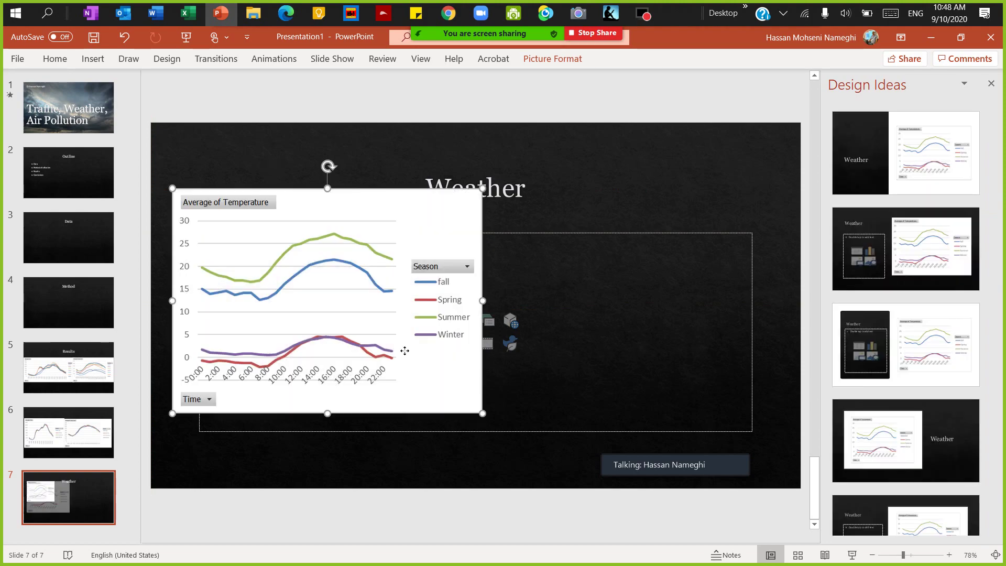
drag(405, 350, 509, 382)
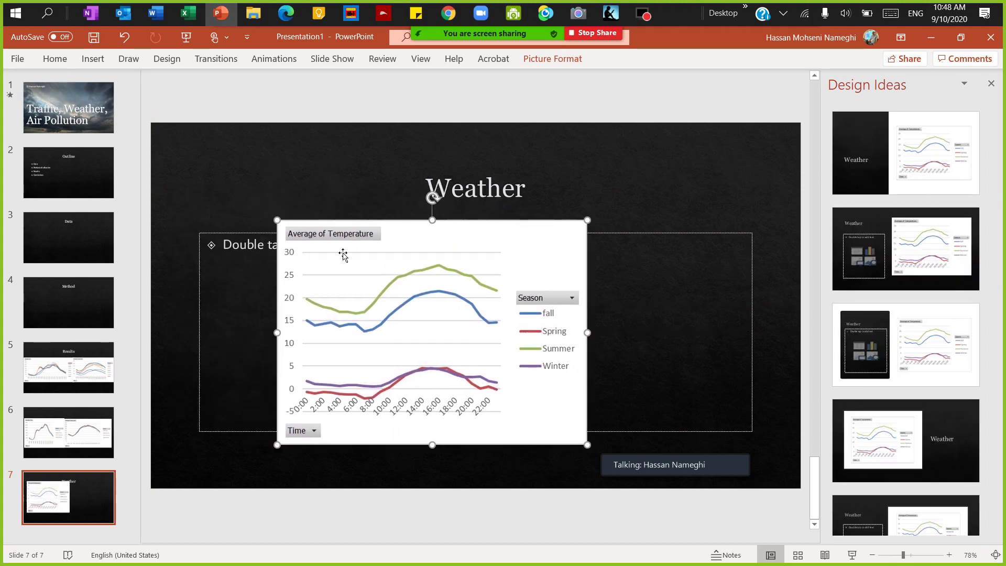
Step: Switch to Excel and examine the Season formula in cell L2 of the Missing Data-Blanks sheet
click(185, 14)
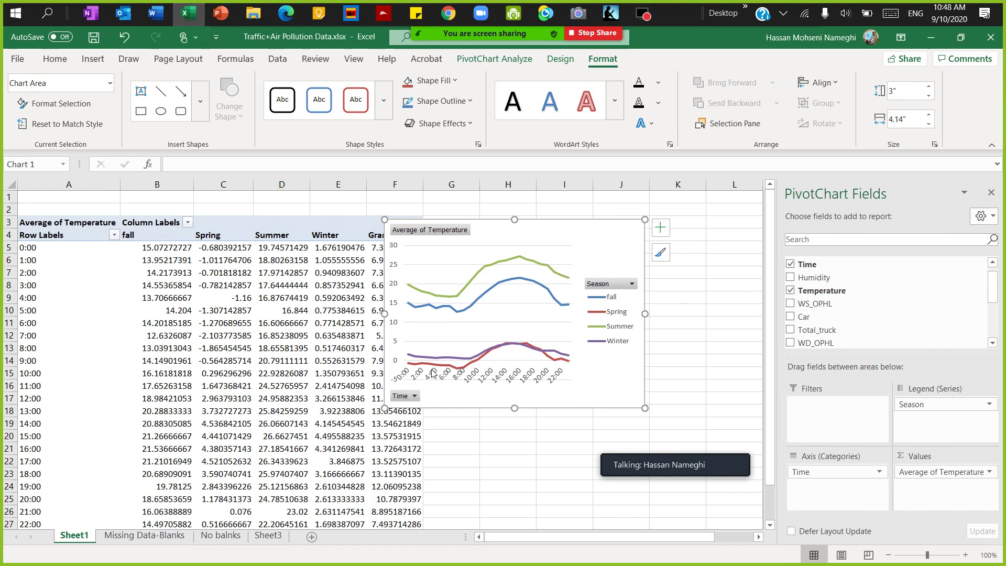
click(156, 543)
click(459, 244)
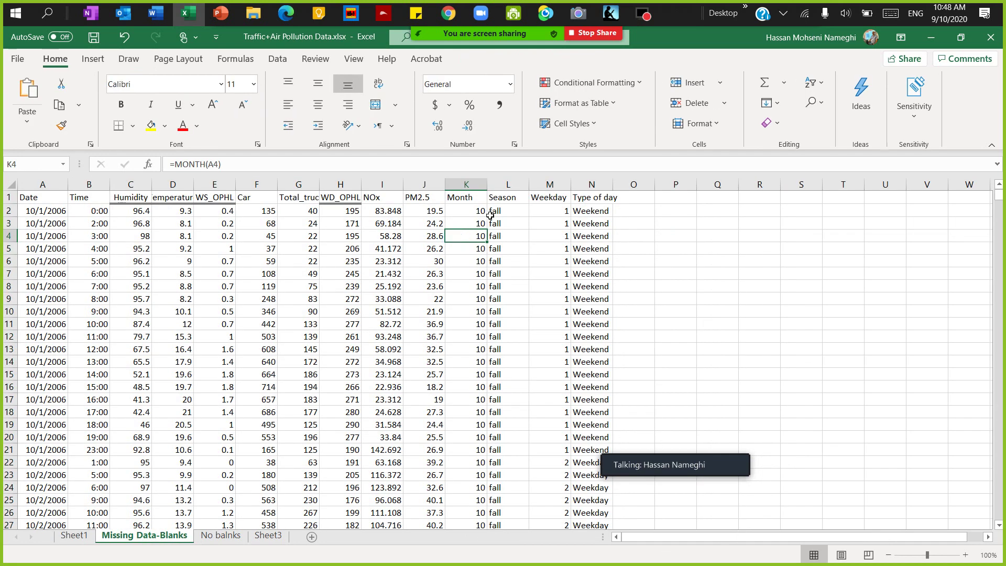
click(491, 215)
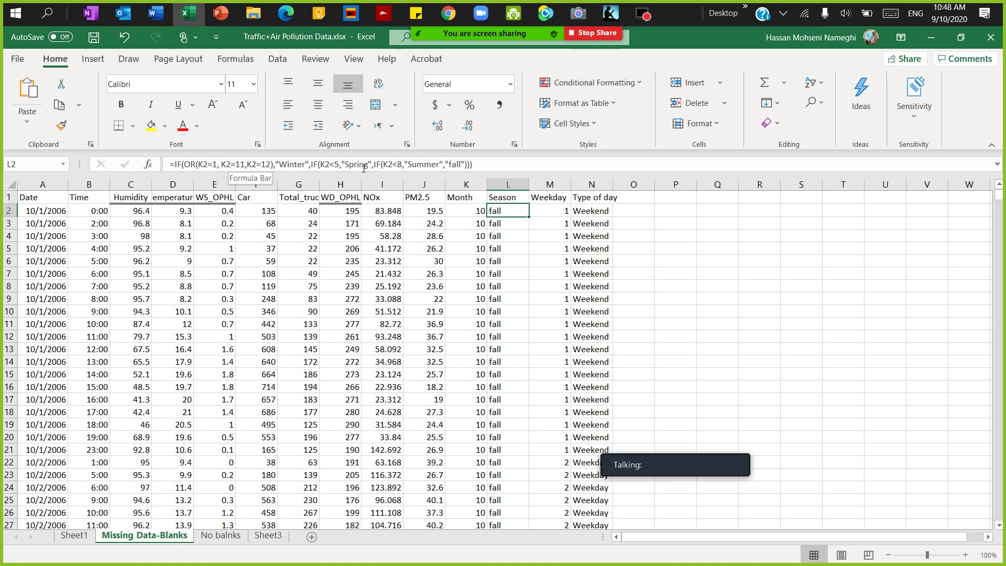
click(400, 164)
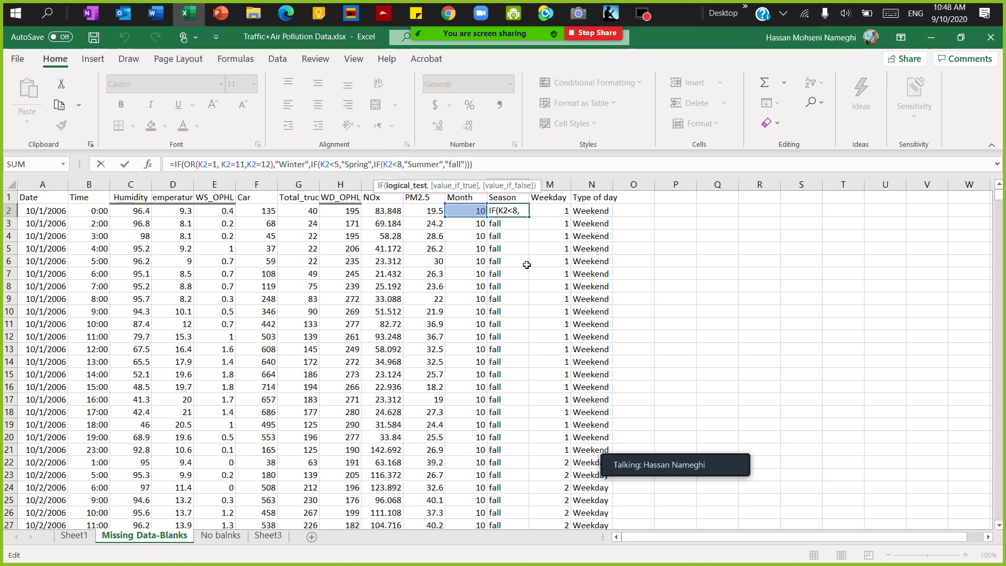
key(ctrl+Return)
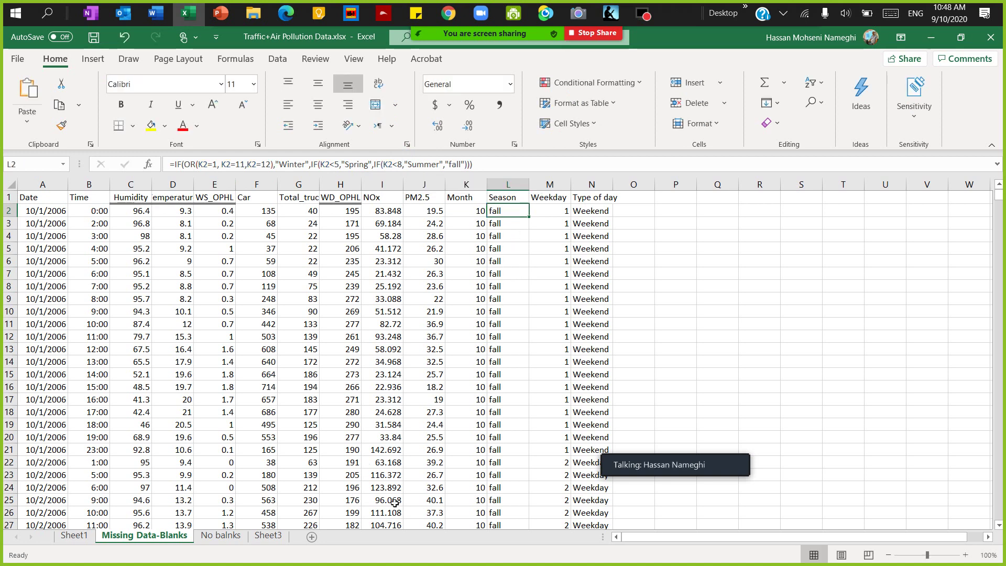
Step: Return to Sheet1 and replace Temperature with WS_OPHL in the pivot chart's values
click(74, 535)
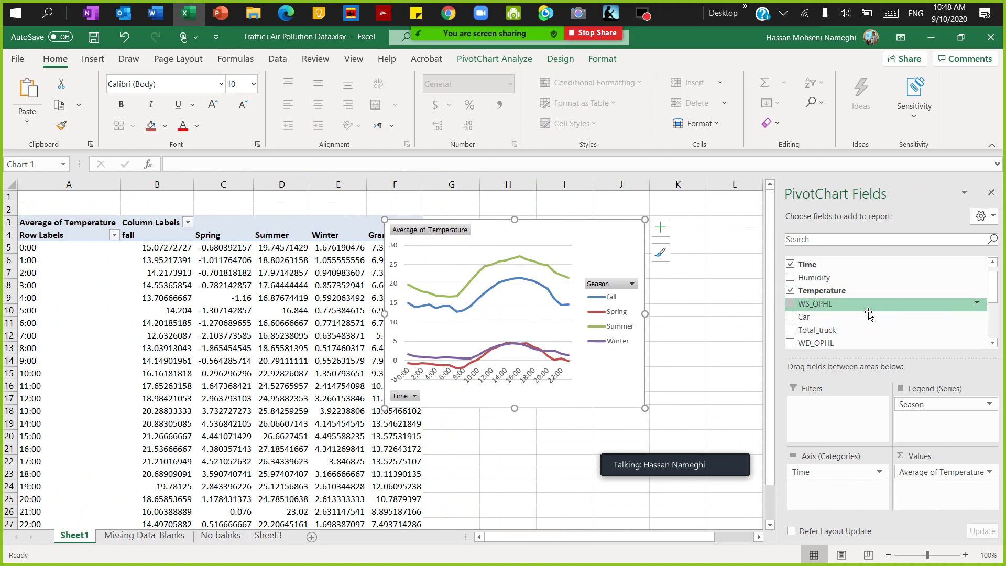
scroll(869, 313, down, 1)
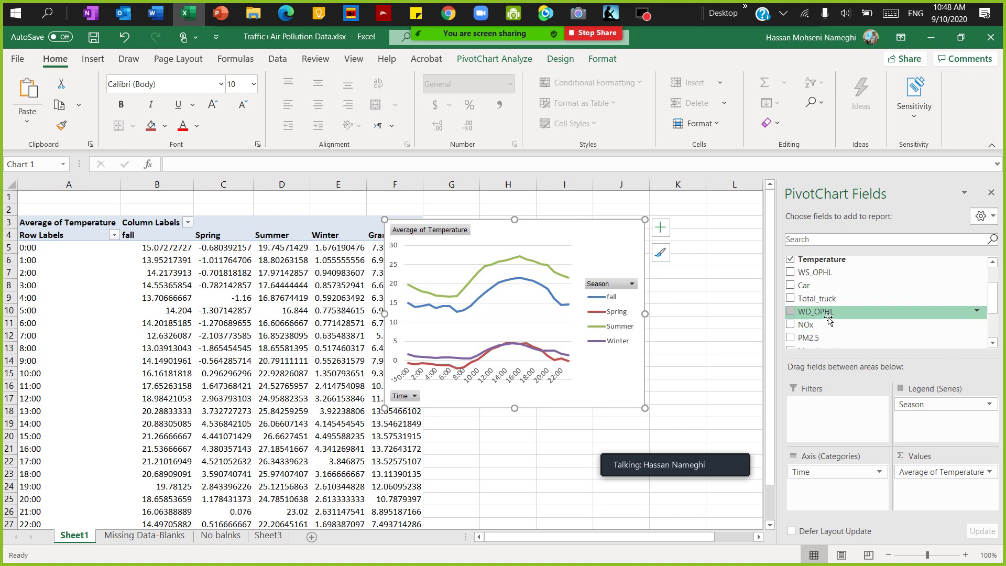
drag(815, 285, 929, 481)
scroll(838, 293, down, 1)
Step: Summarize the pivot chart's WS_OPHL values by Average
click(929, 480)
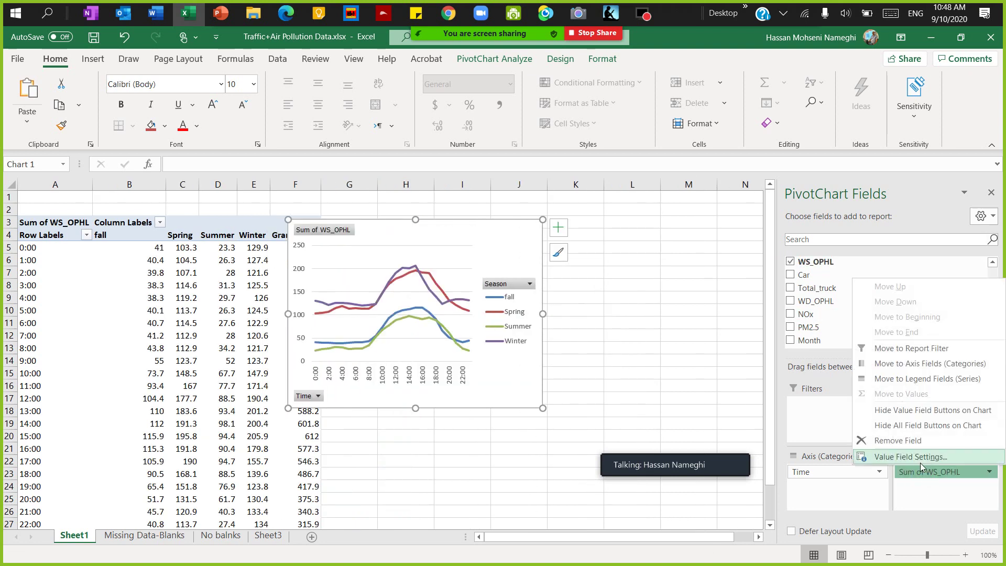
click(927, 394)
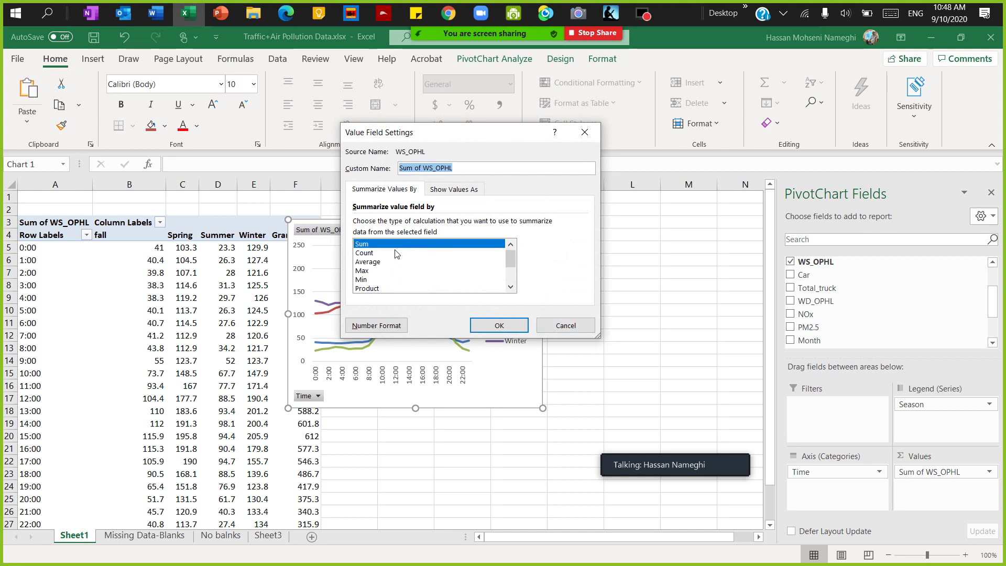
click(396, 253)
click(387, 261)
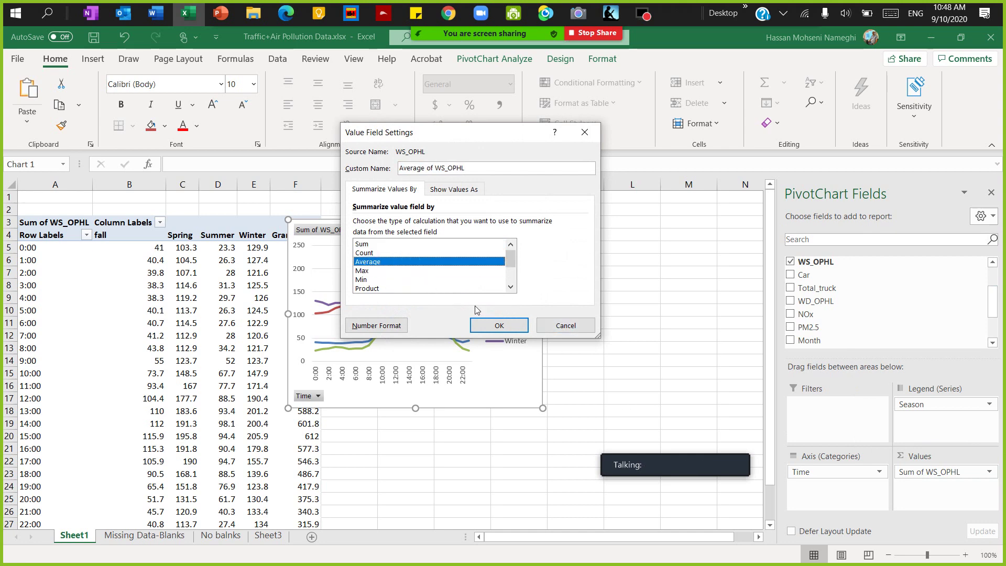
click(498, 325)
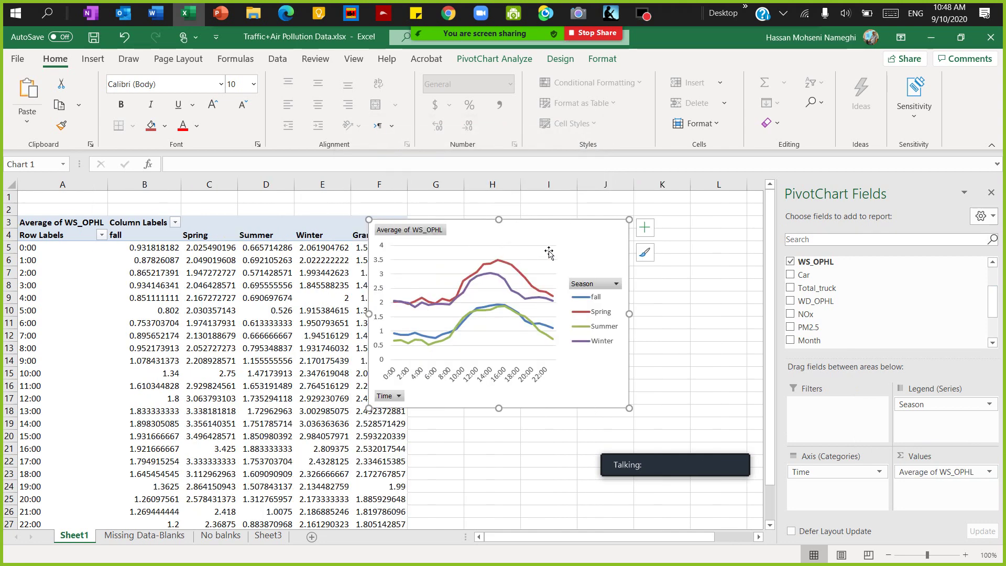
Step: Copy the Average of WS_OPHL pivot chart
click(548, 252)
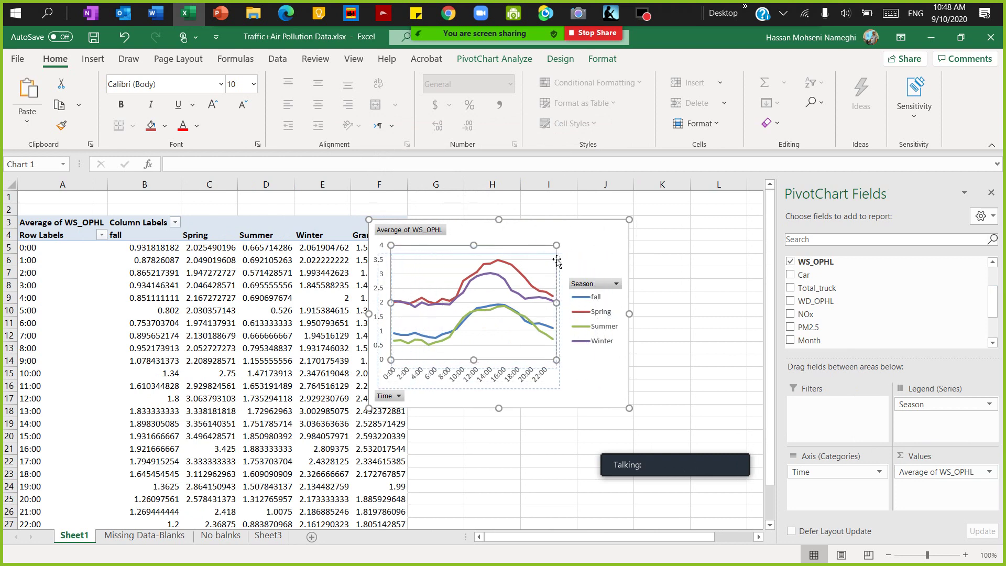
drag(557, 260, 558, 263)
key(ctrl+z)
click(583, 255)
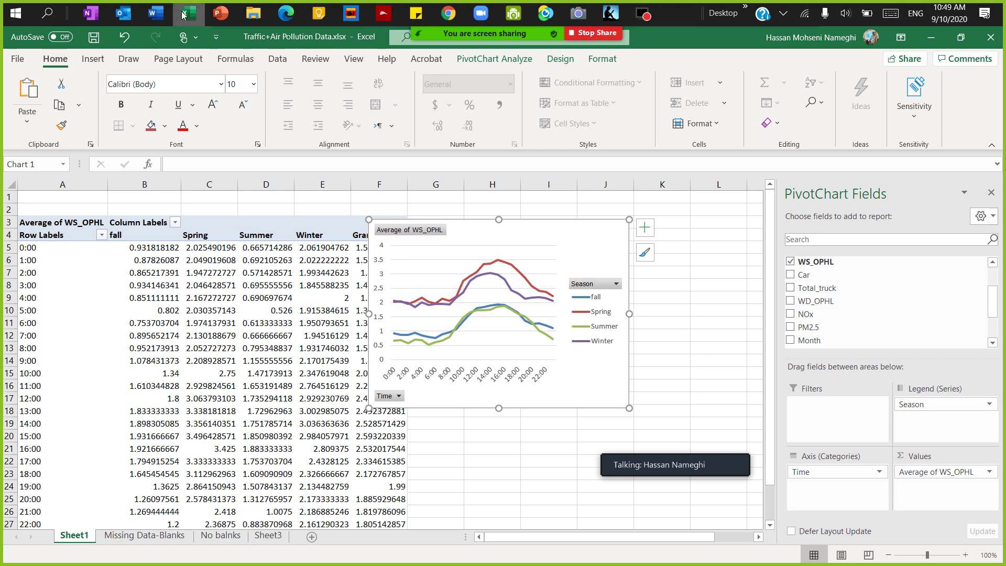
Step: Switch to PowerPoint, move the temperature picture to the Weather slide's left edge, and paste the WS_OPHL chart as a picture
click(220, 13)
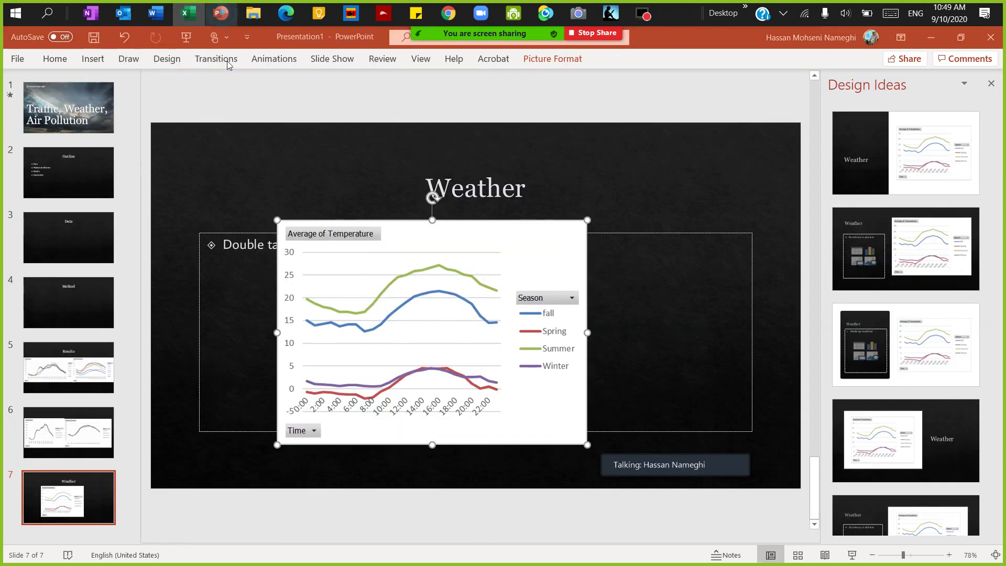
drag(482, 257, 361, 237)
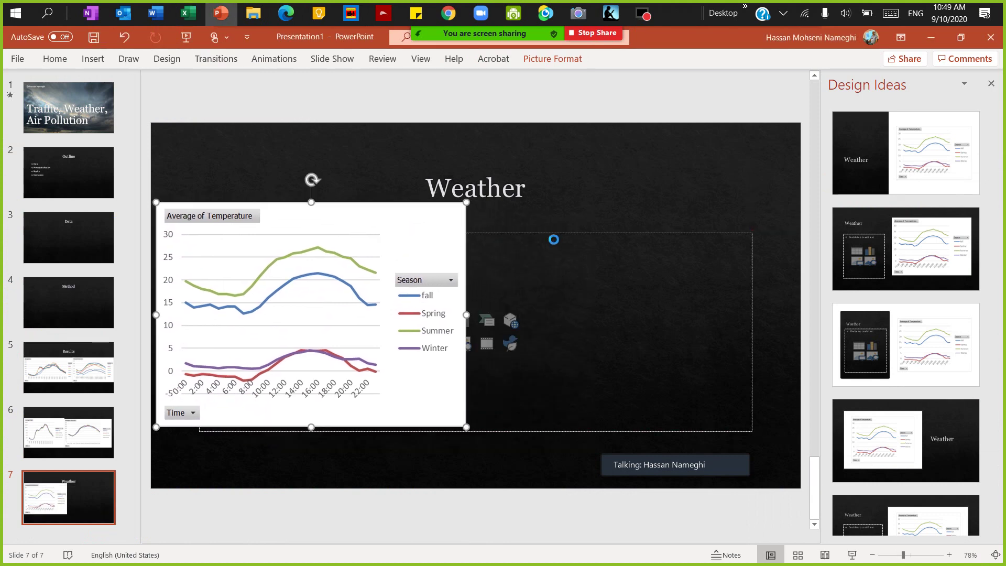
key(ctrl+v)
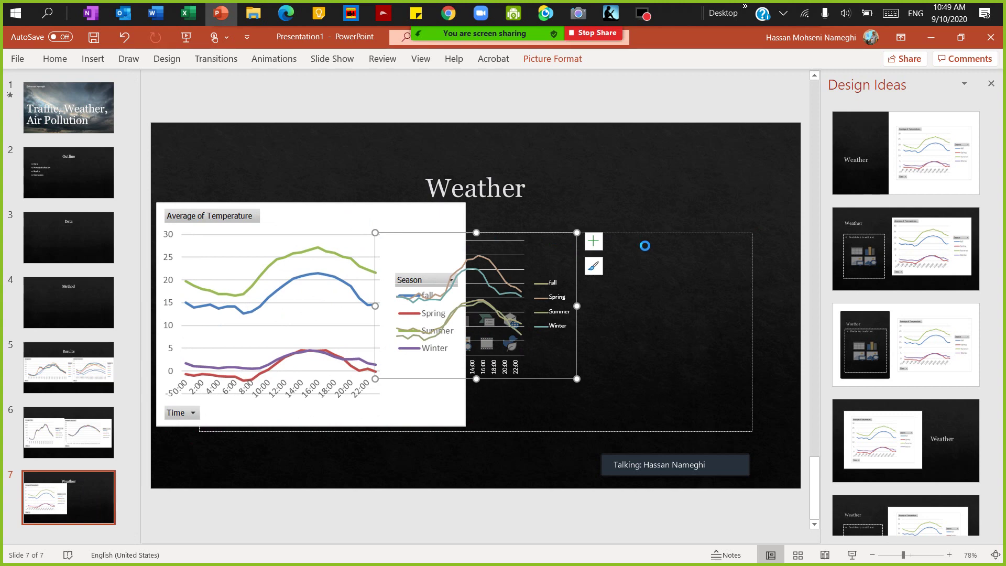
key(ctrl+z)
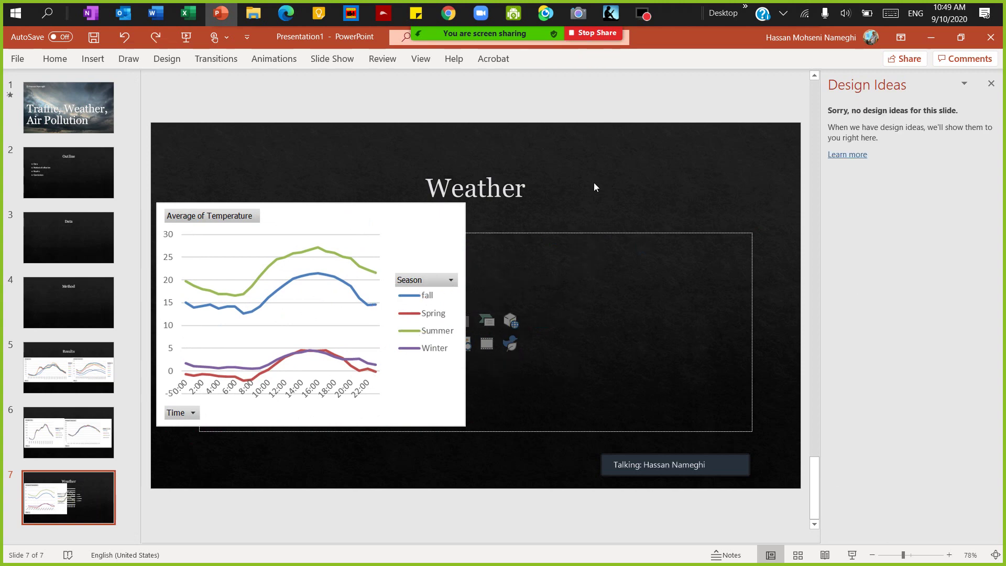
right_click(589, 200)
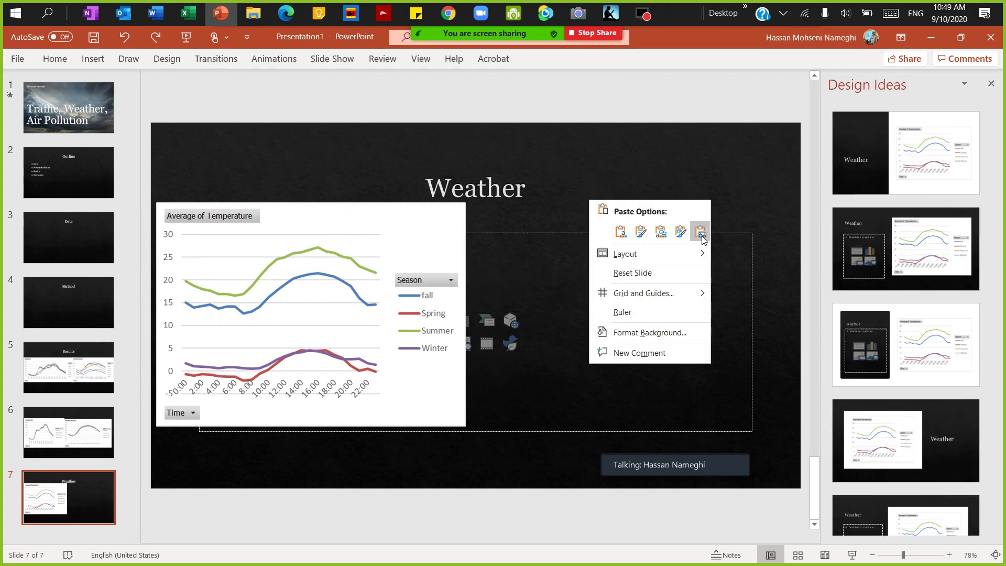
click(702, 232)
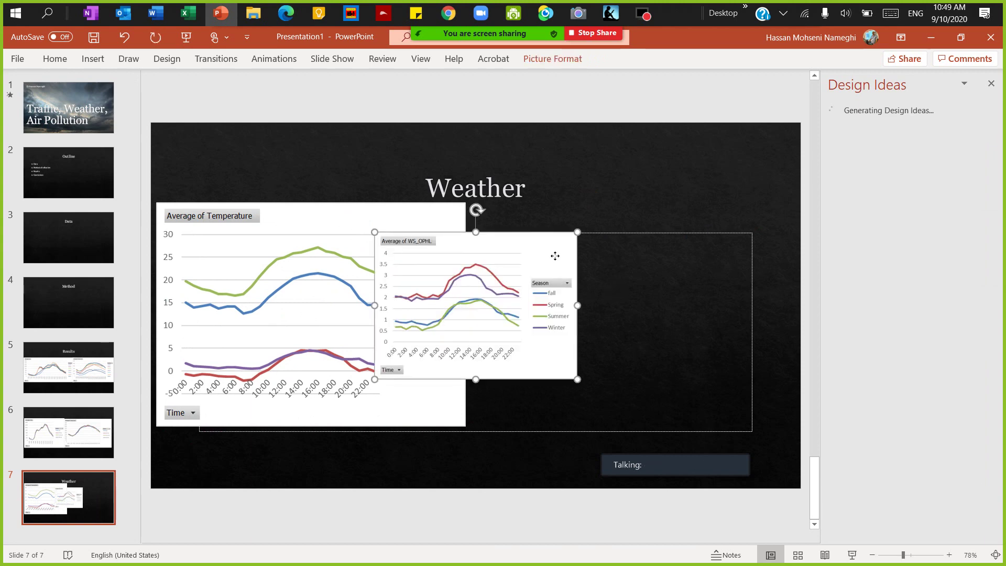
Step: Place the WS_OPHL picture directly right of the temperature chart and enlarge it to about the same size
drag(570, 246, 662, 220)
drag(664, 273, 664, 272)
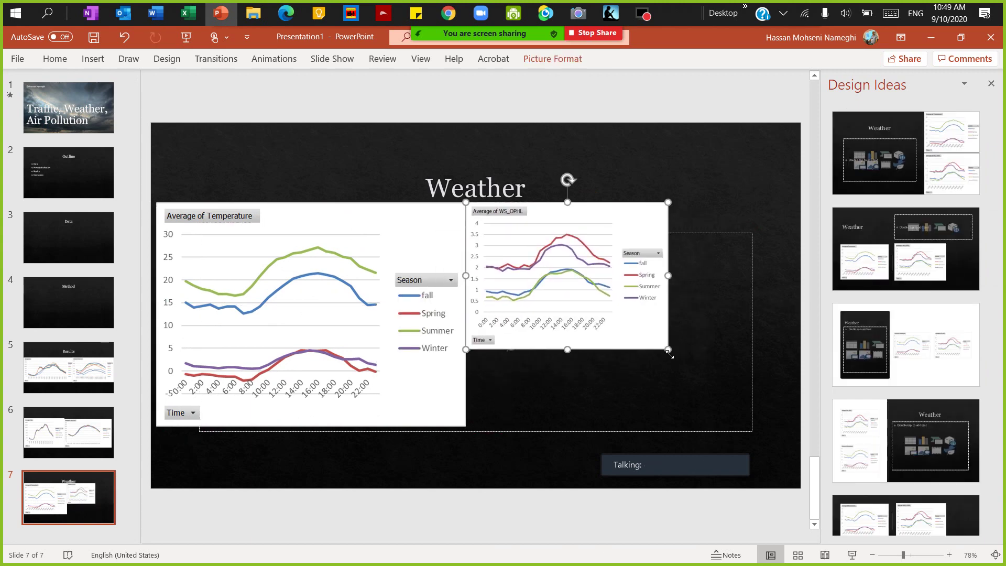
drag(667, 348, 760, 438)
click(529, 460)
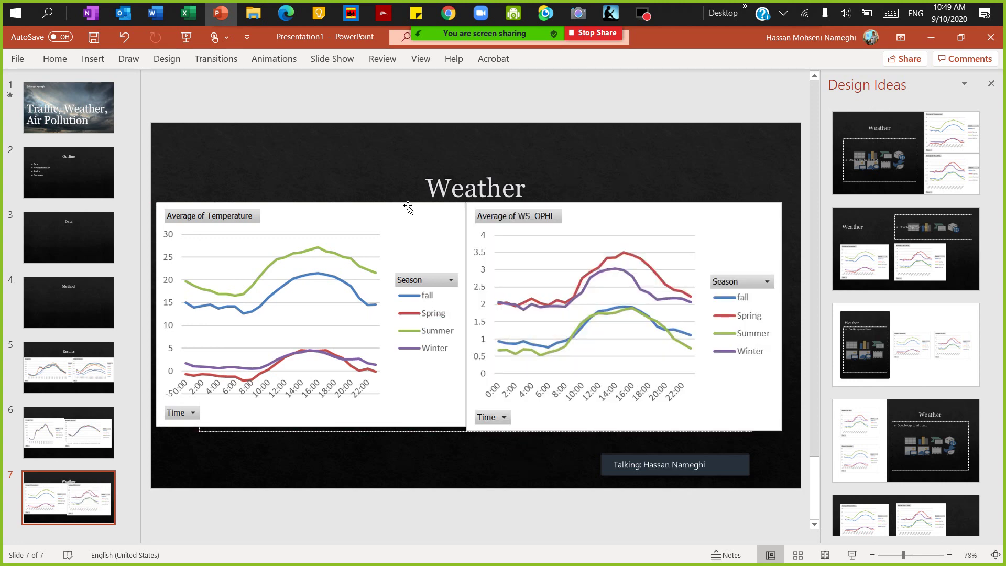
Step: Add a new slide after the Weather slide
right_click(42, 529)
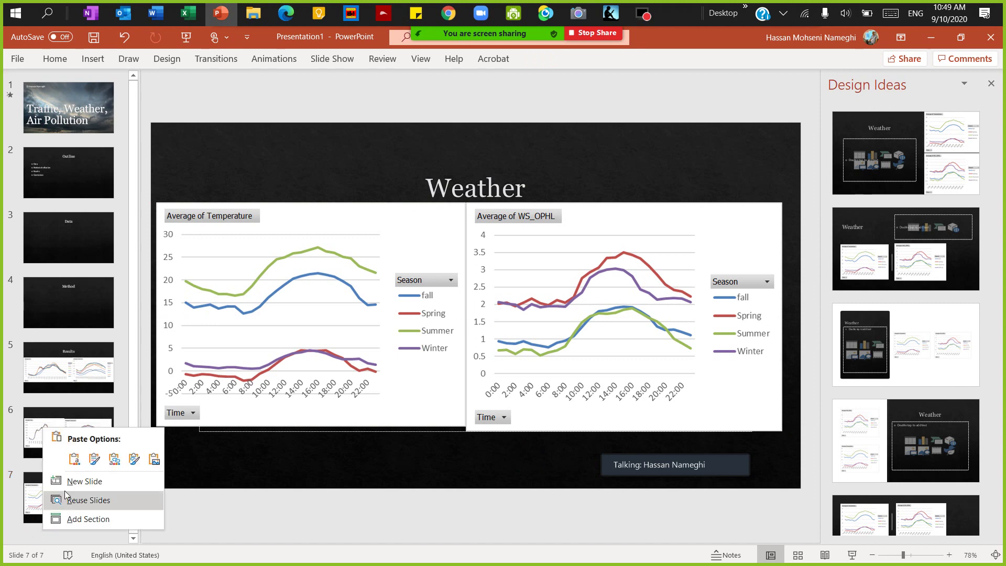
click(82, 481)
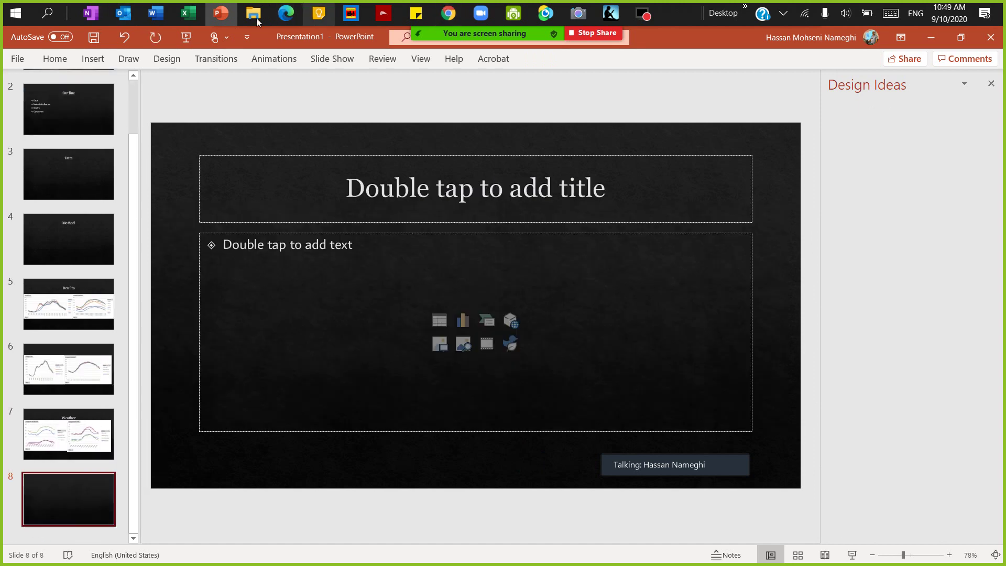
Step: Switch to Excel and replace Season with Type of day as the pivot chart's legend series
click(188, 13)
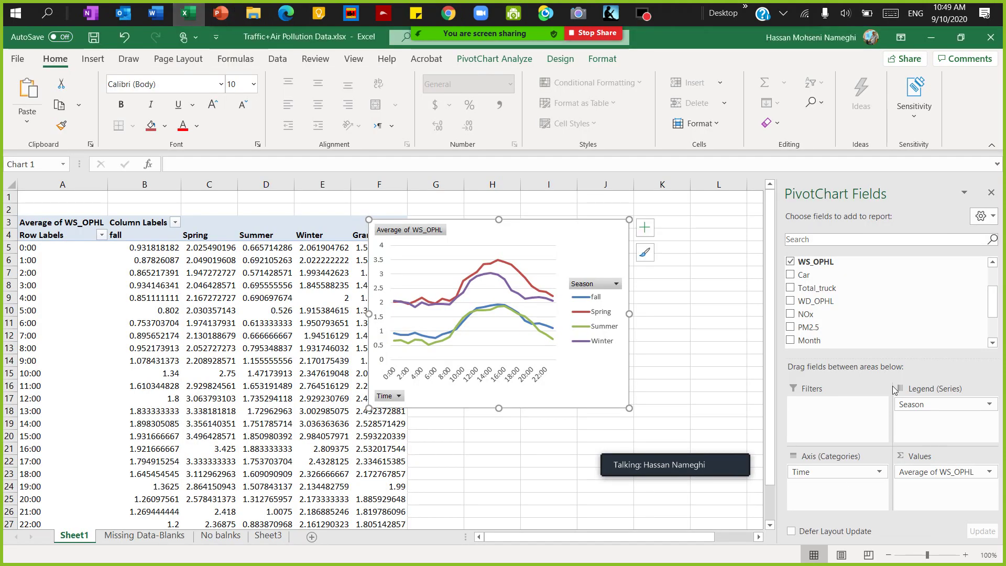
scroll(838, 341, down, 2)
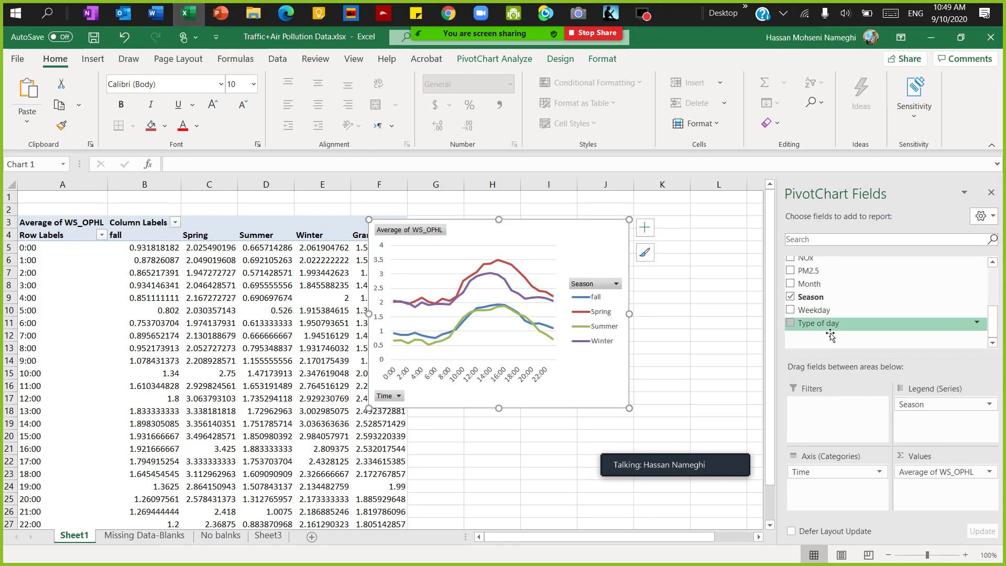
scroll(827, 296, up, 2)
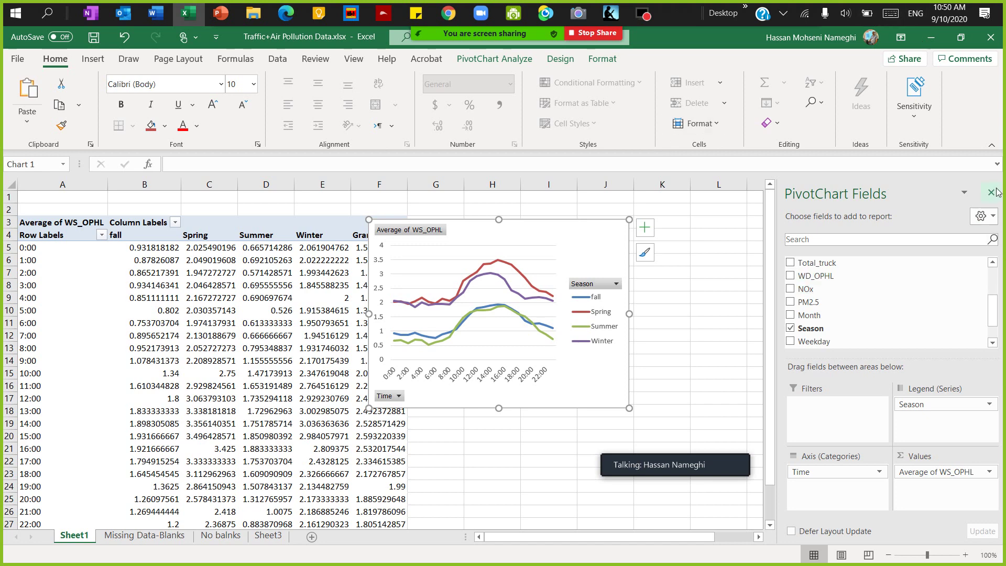
drag(934, 404, 907, 292)
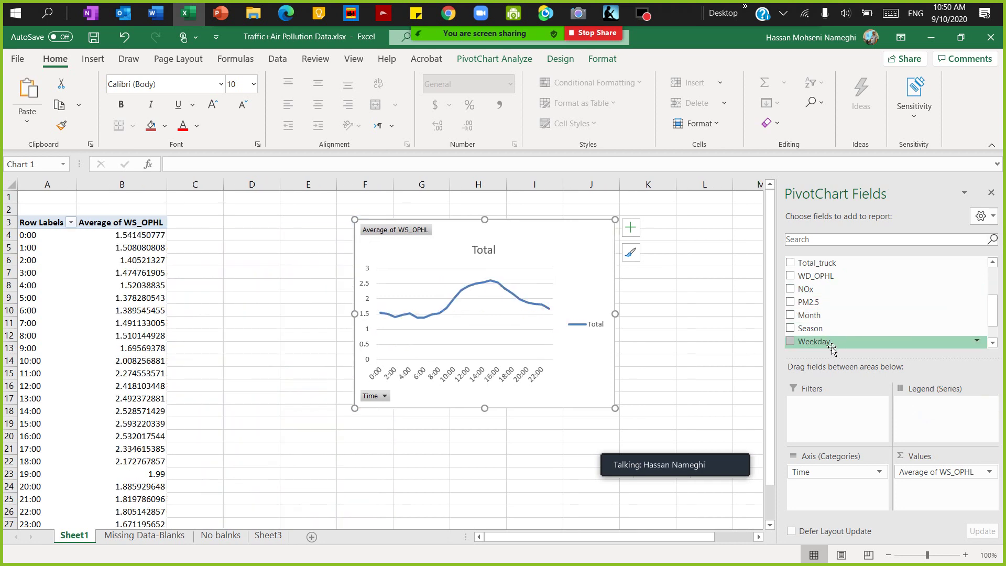
scroll(828, 346, down, 1)
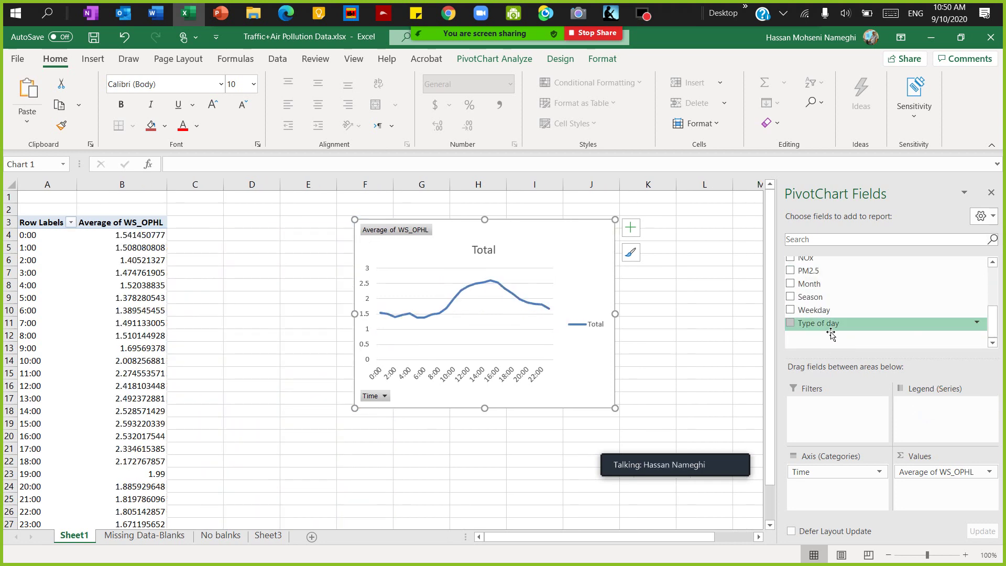
drag(837, 340, 934, 419)
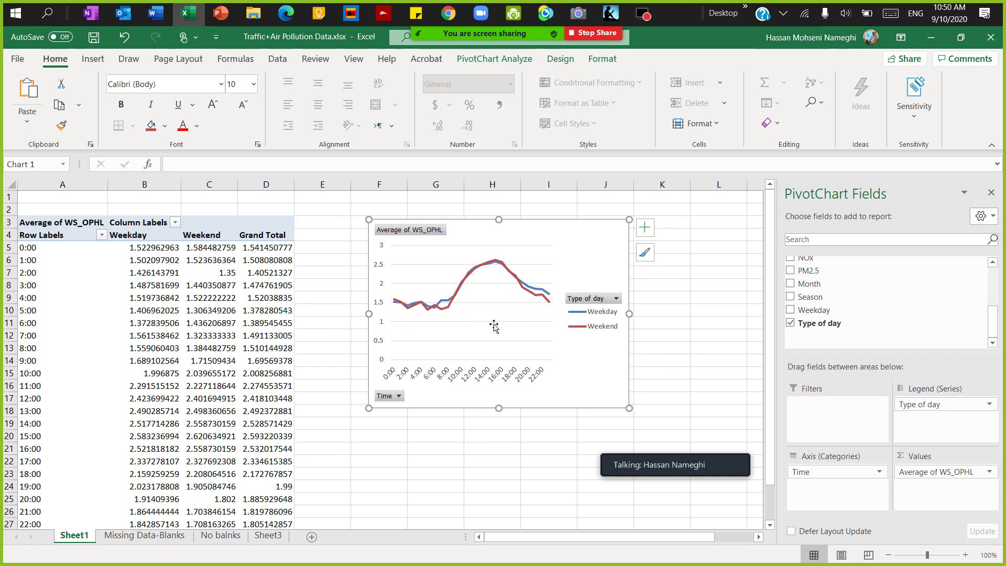
Step: Replace WS_OPHL with NOx as the pivot chart's value field and summarize it by Average
drag(926, 481, 859, 304)
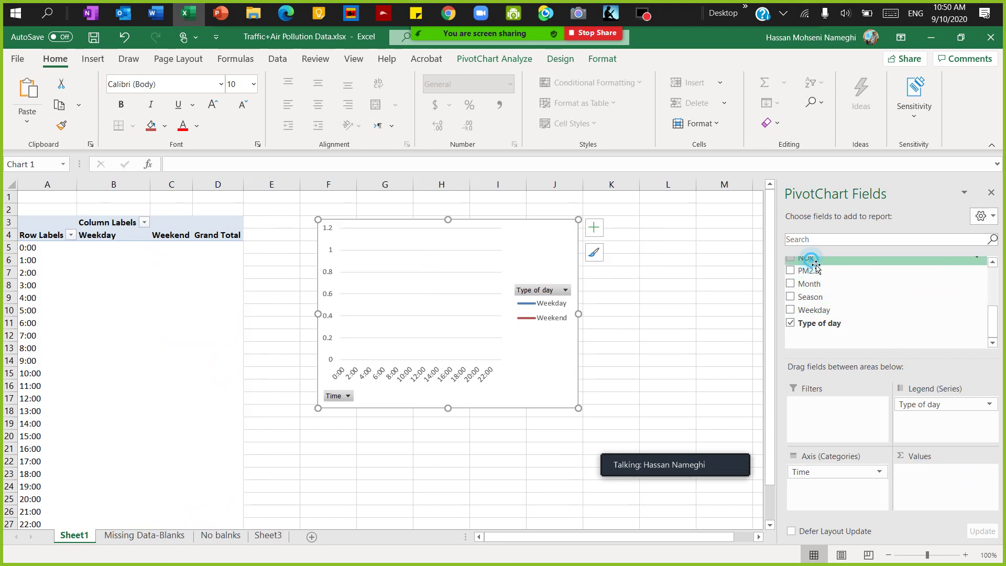
drag(805, 257, 921, 492)
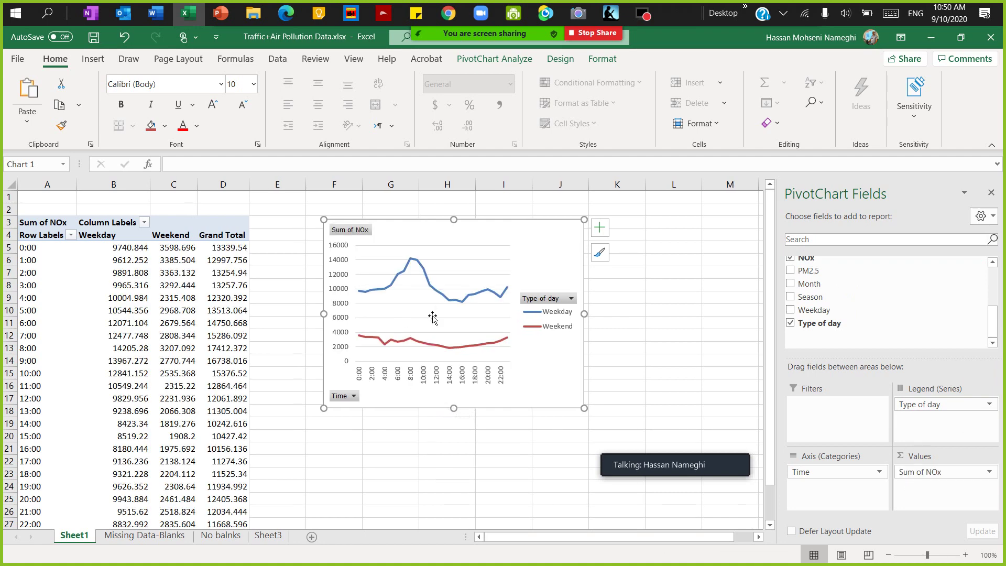
click(943, 481)
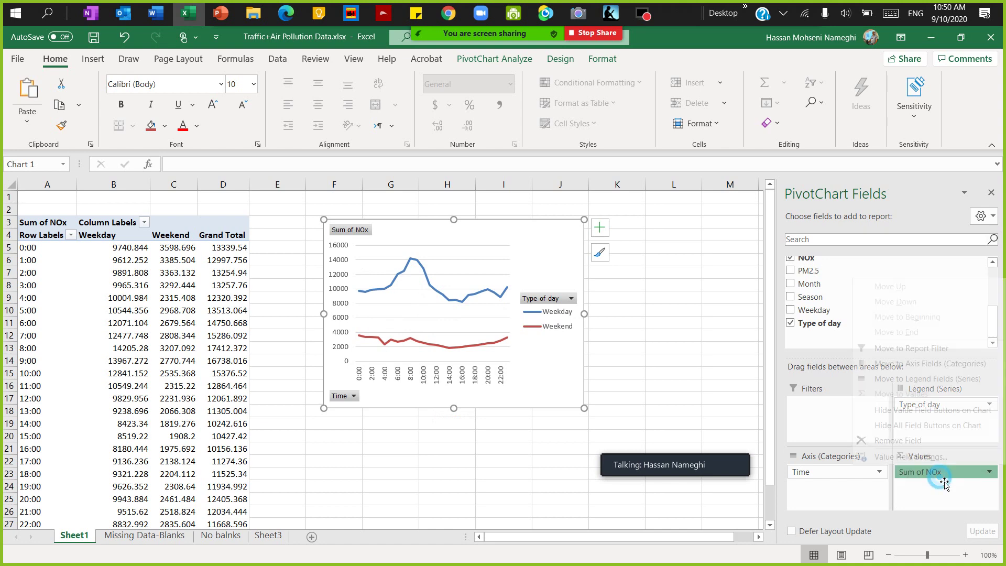
click(914, 456)
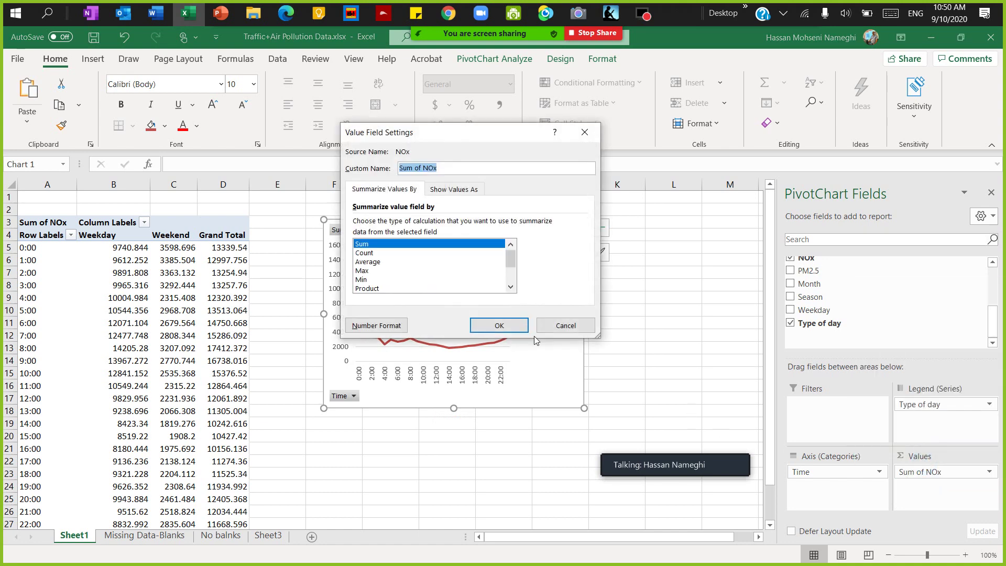
click(390, 271)
click(388, 262)
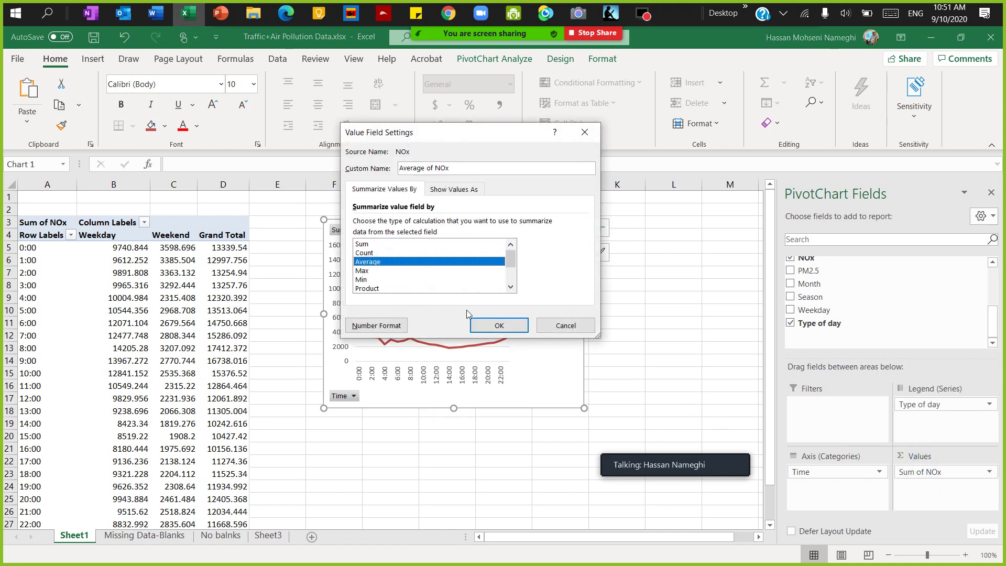
click(500, 325)
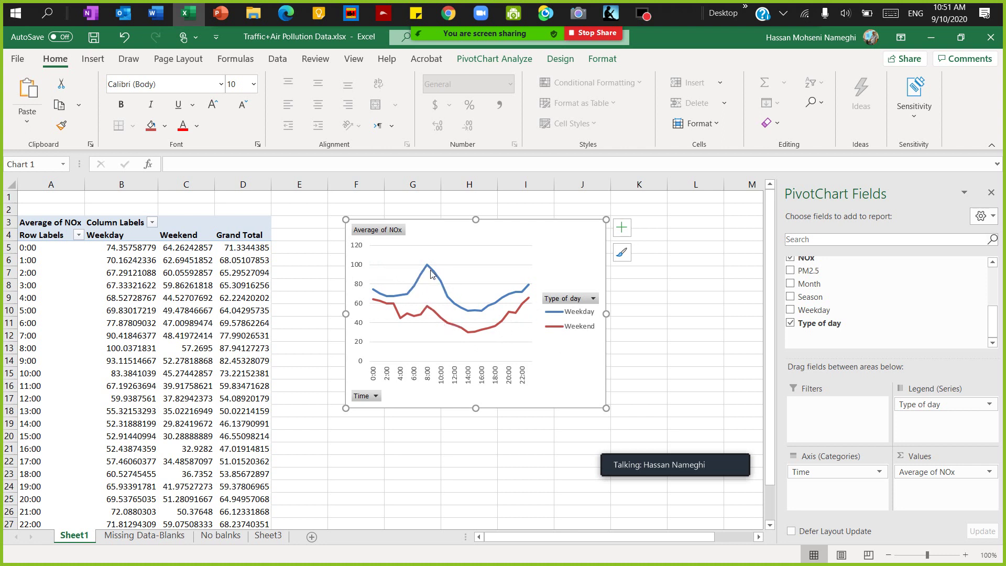
Step: Copy the Average of NOx pivot chart and switch to PowerPoint
mouse_move(425, 272)
right_click(559, 242)
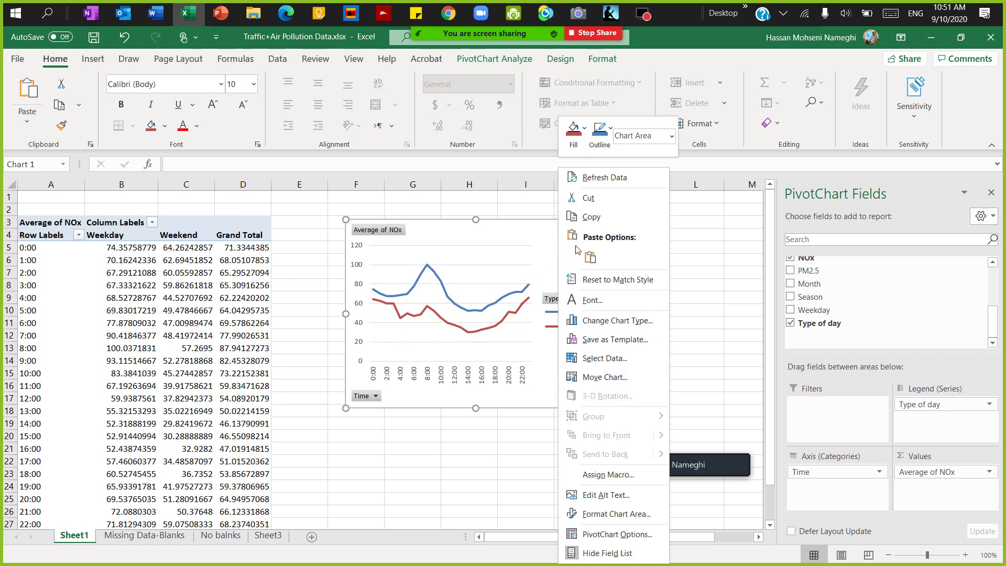
click(593, 218)
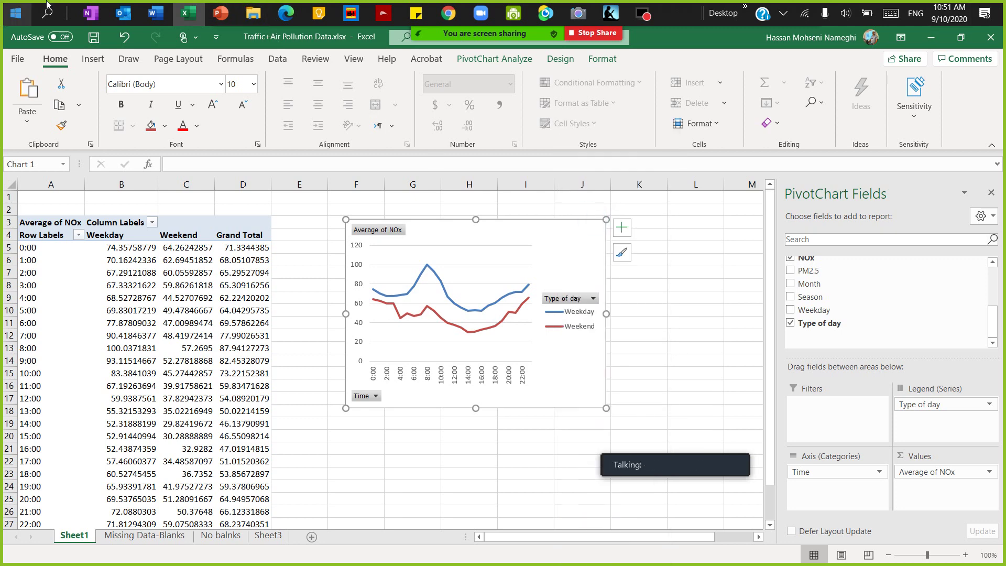
click(226, 14)
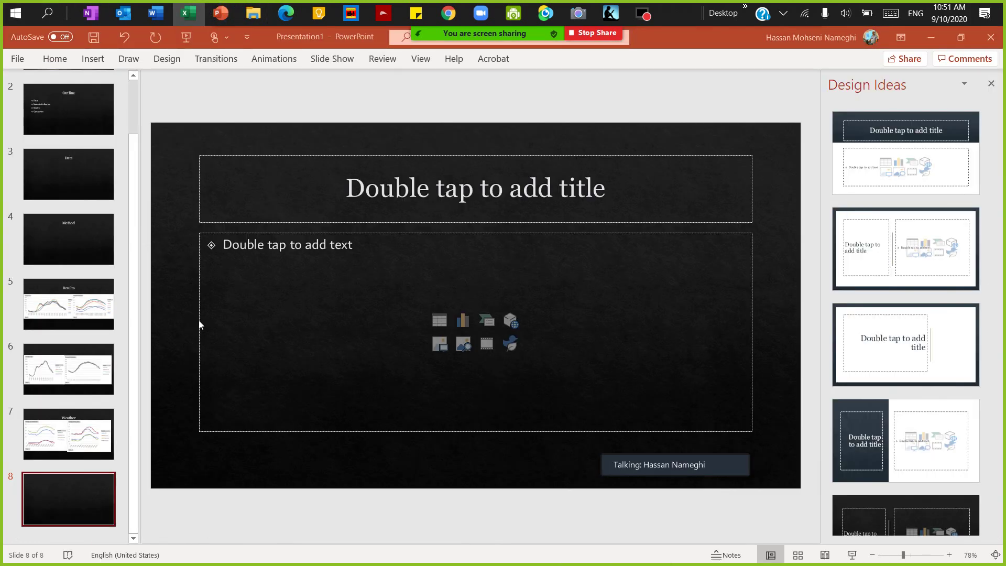
click(43, 521)
right_click(44, 520)
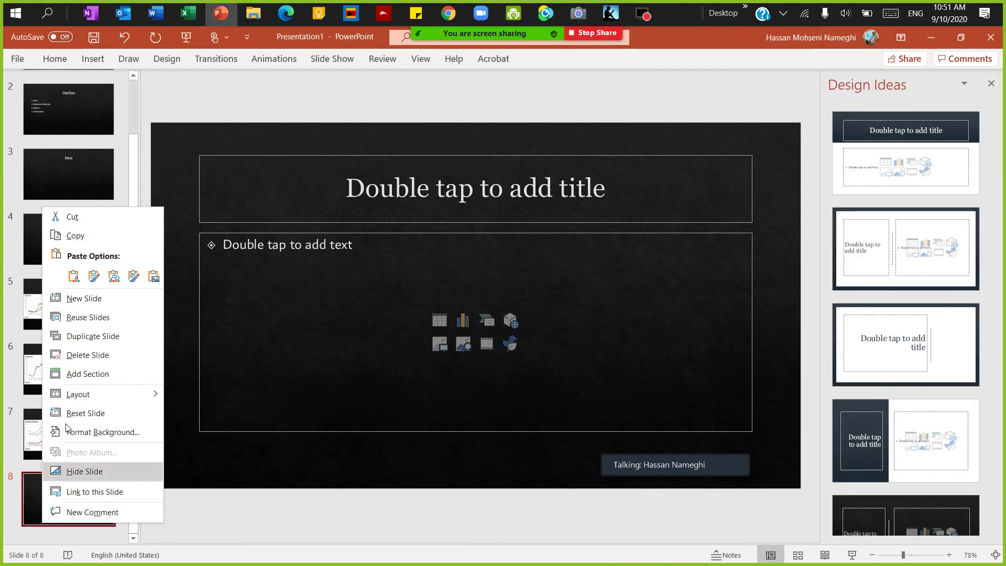
click(153, 276)
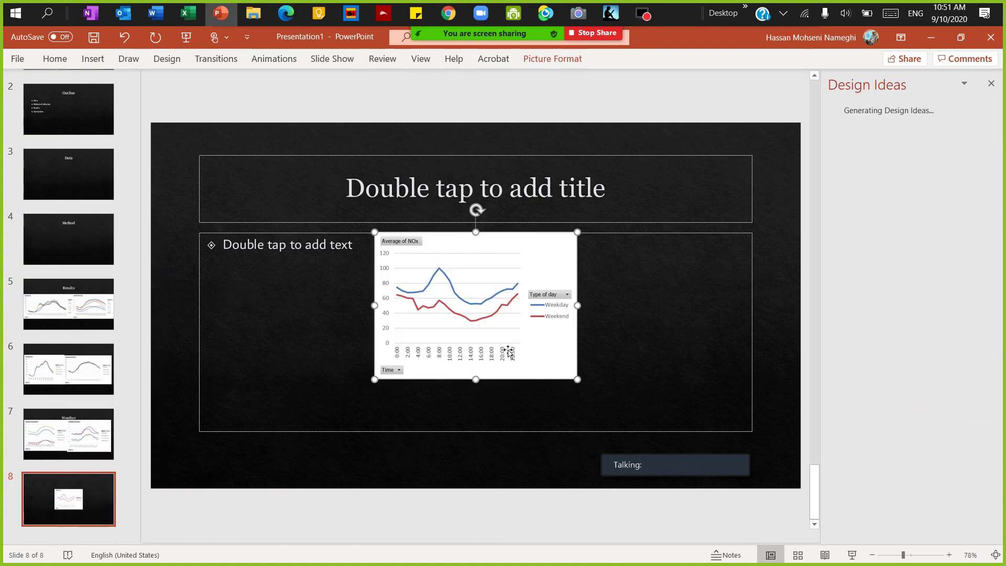
key(ctrl+z)
right_click(400, 334)
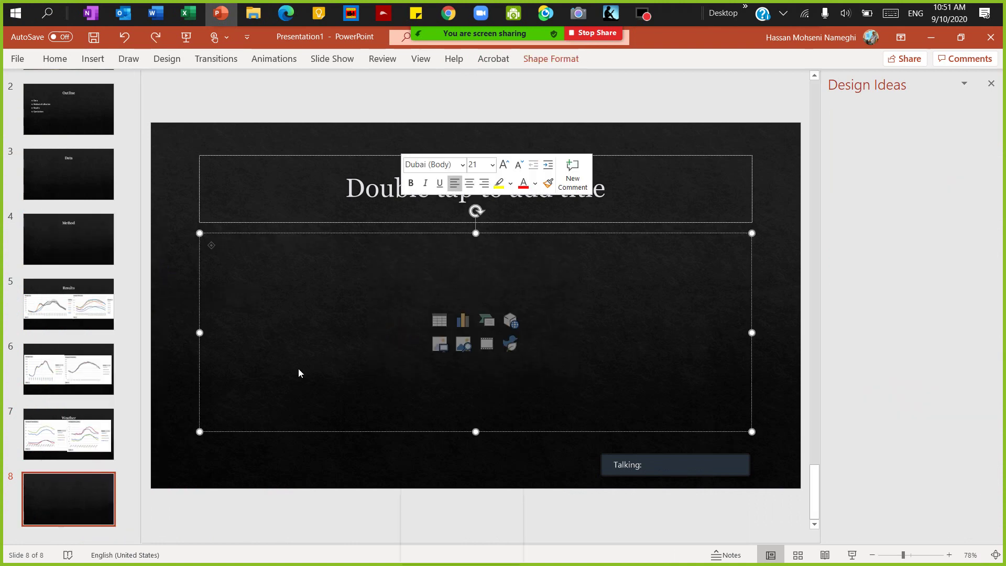
key(Escape)
Step: Paste the NOx chart as a picture on slide 8 and move it to the content placeholder's left side
right_click(269, 445)
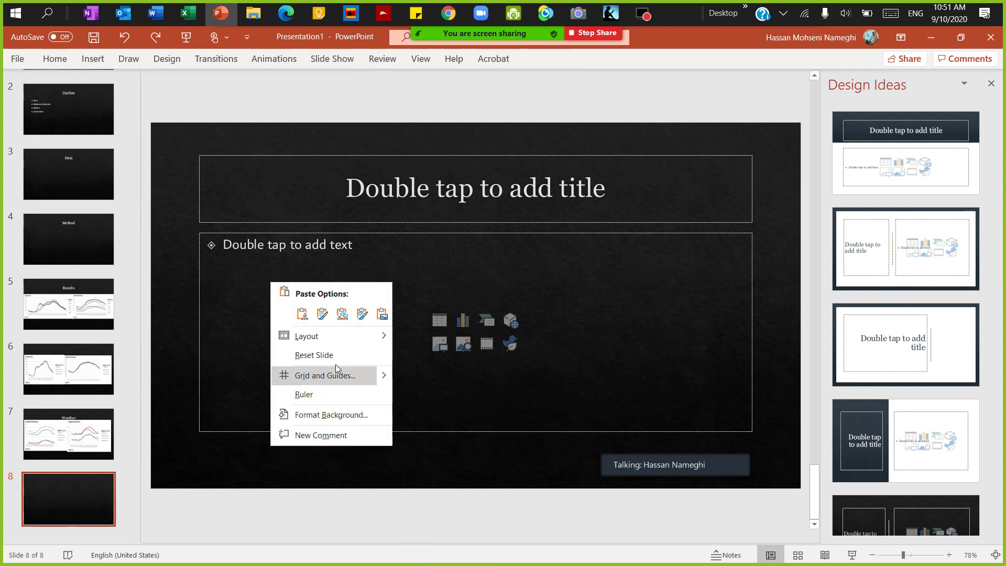
click(381, 314)
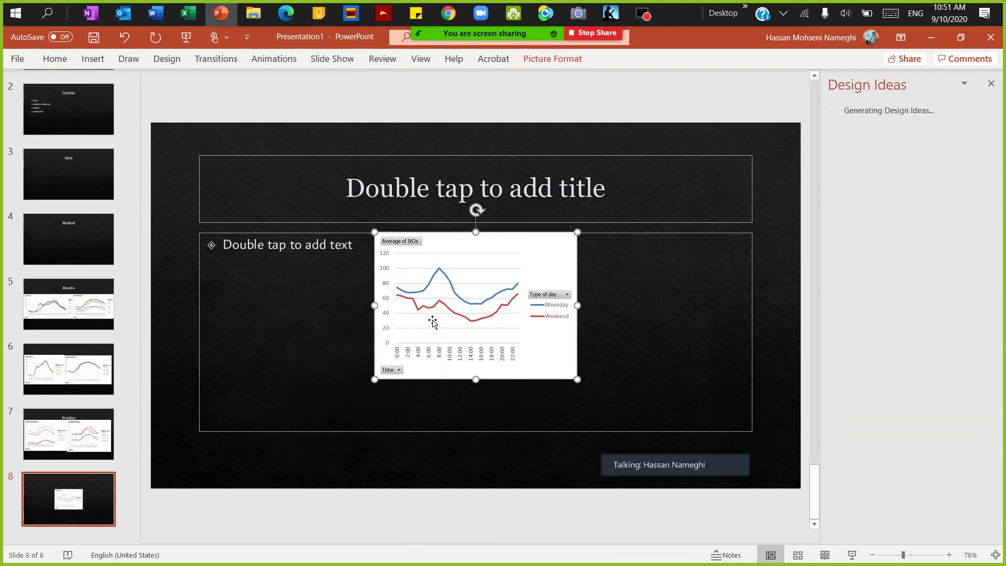
drag(509, 306, 330, 347)
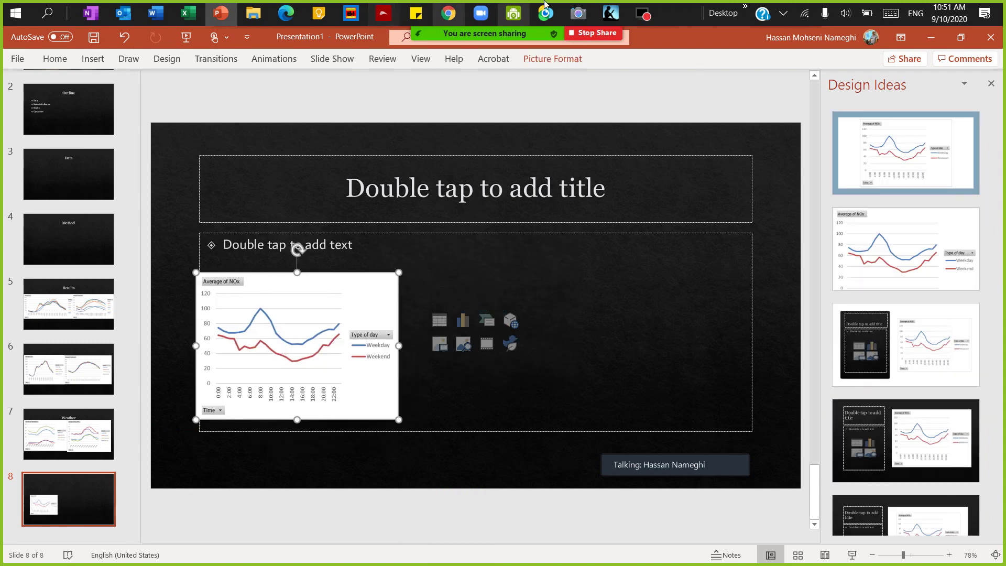
Step: Switch to the Traffic+Air Pollution Data workbook in Excel
click(188, 14)
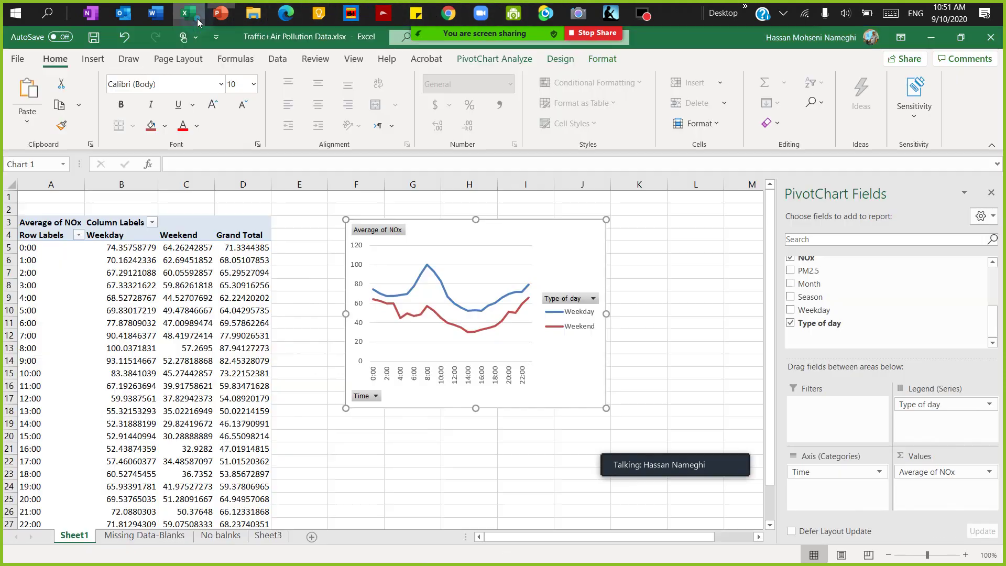